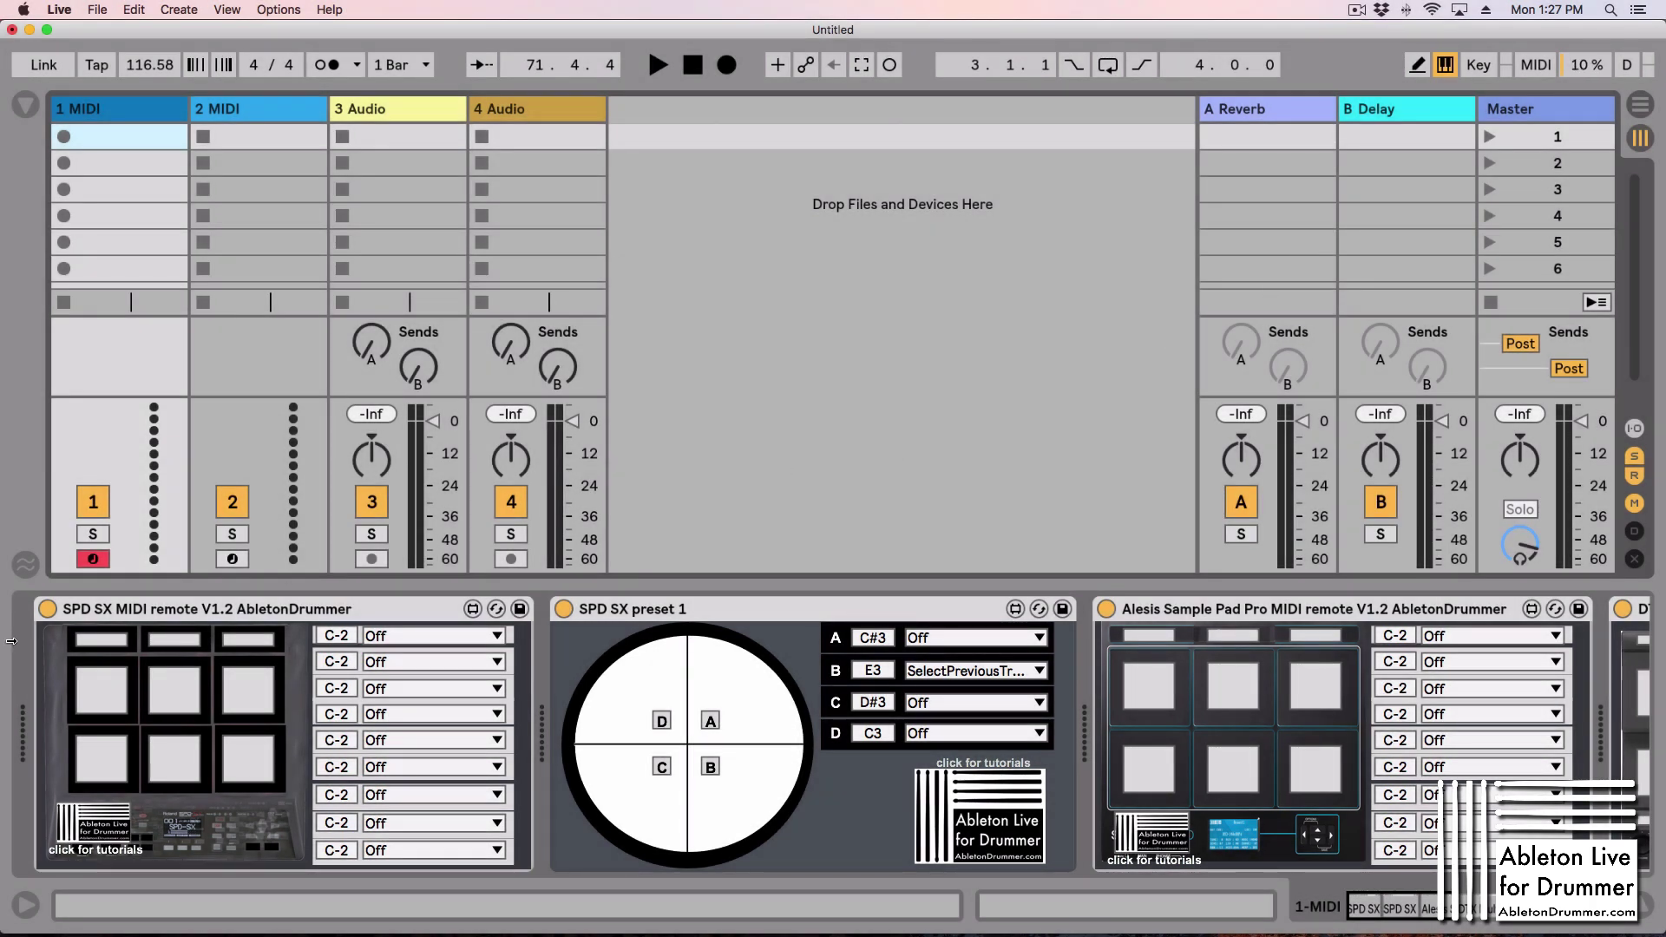
Step through the remote devices to the SPD SX one and peek at the F#3 pad's action list
left_click(223, 613)
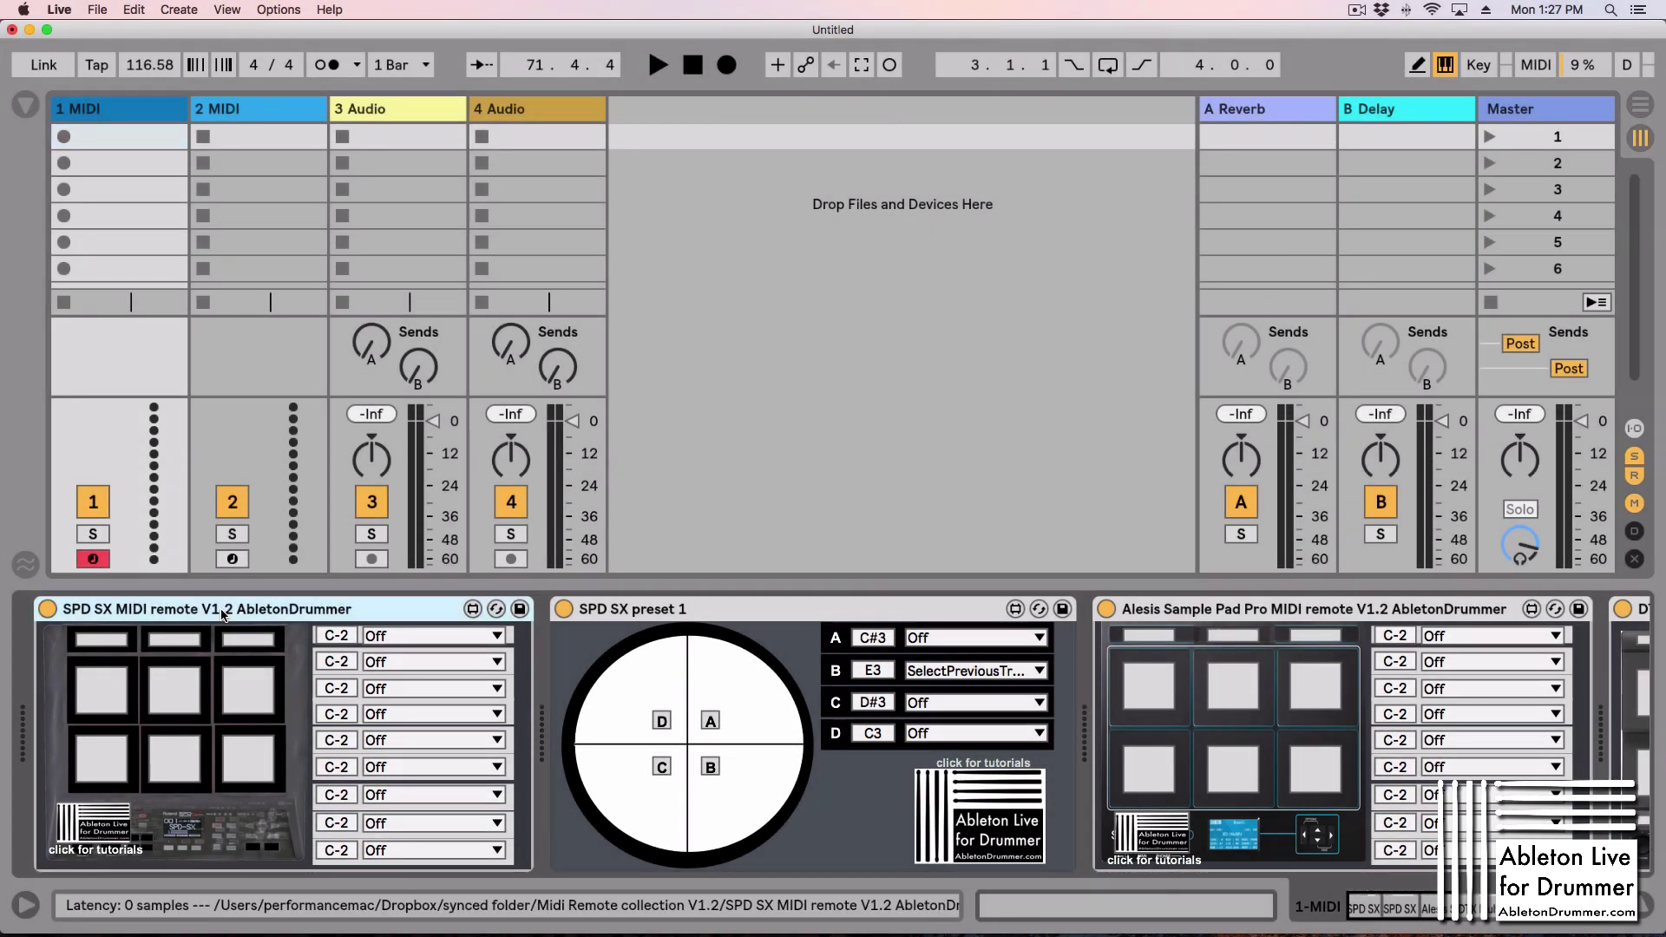
left_click(746, 613)
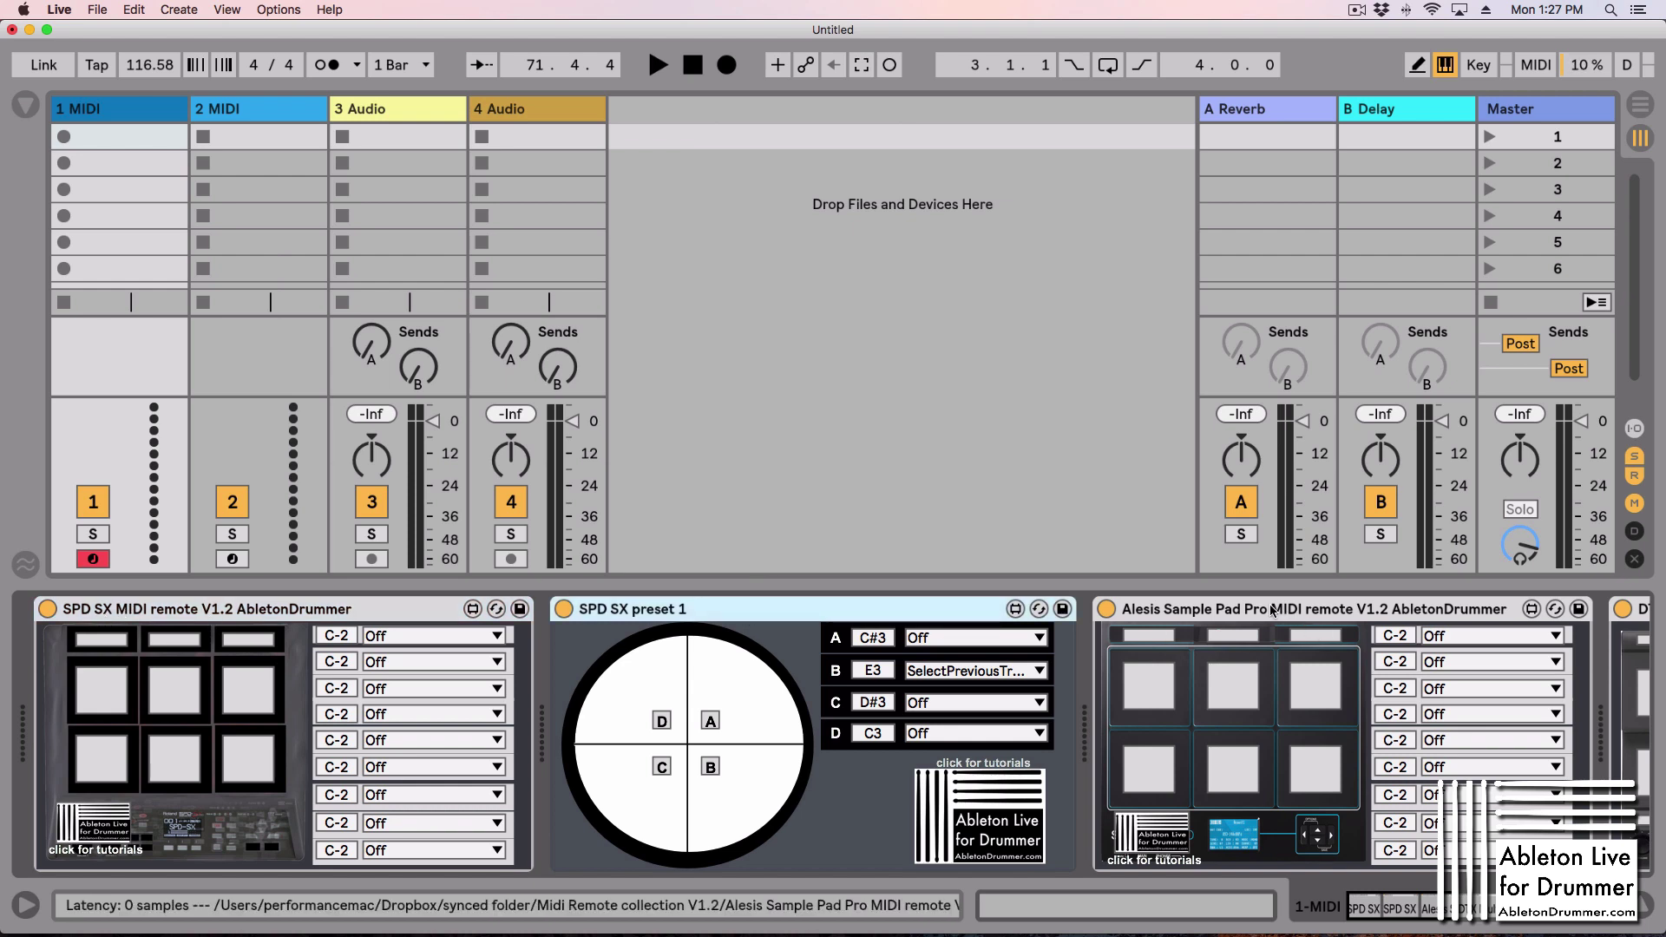
key("Right")
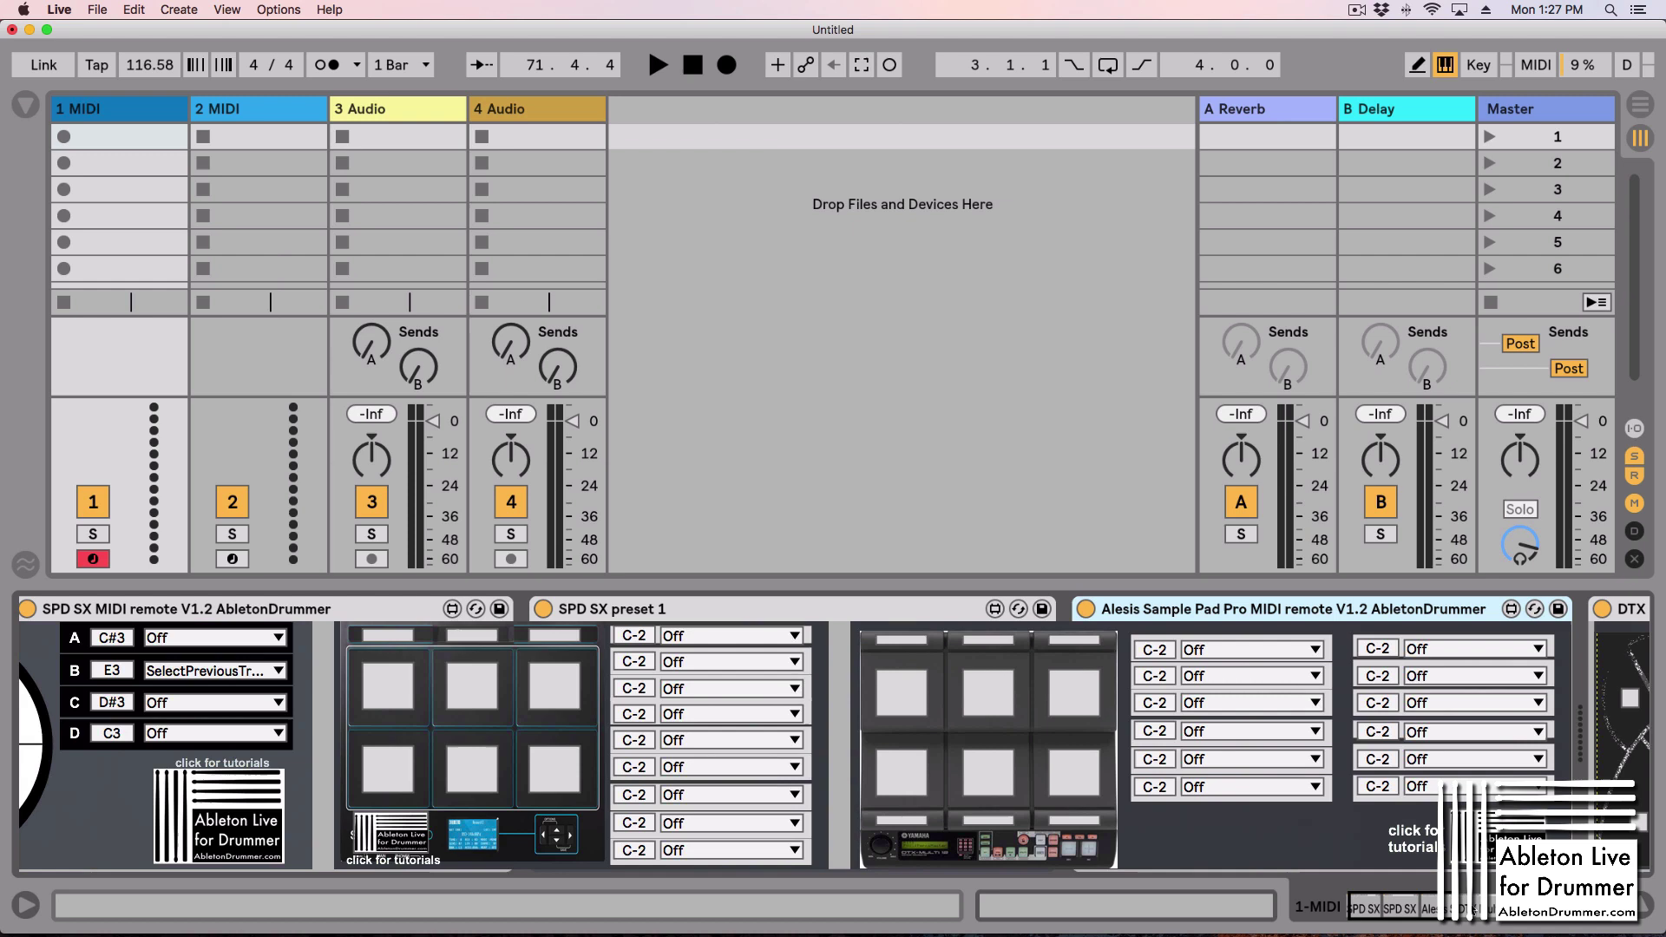
key("Right")
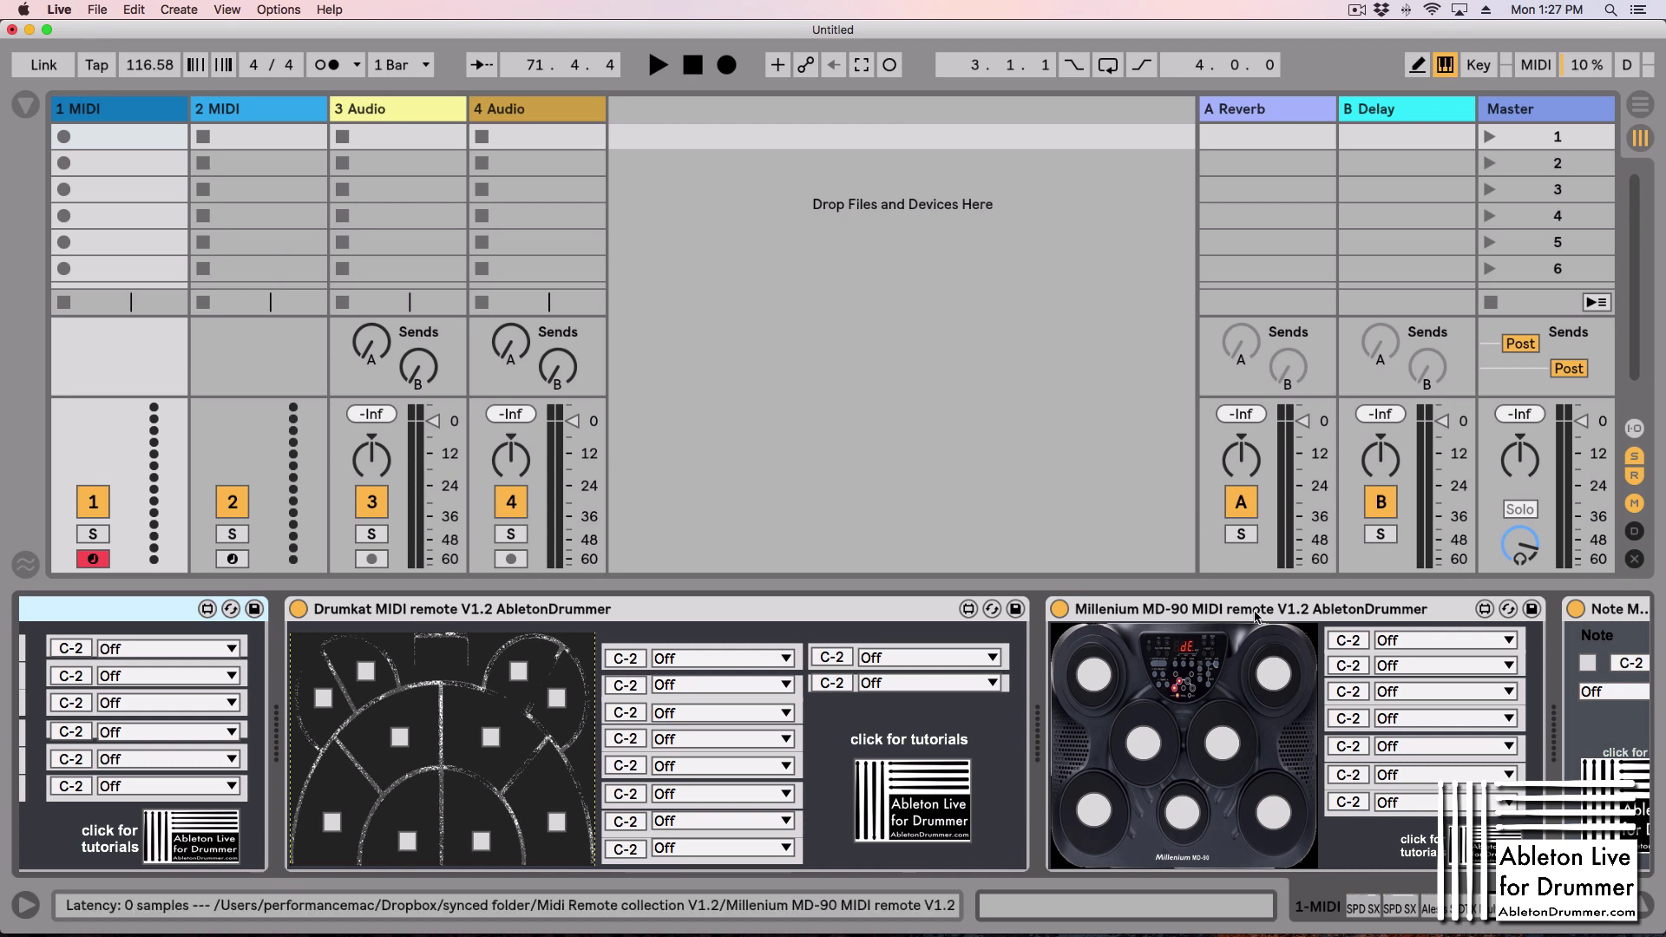
left_click(1258, 612)
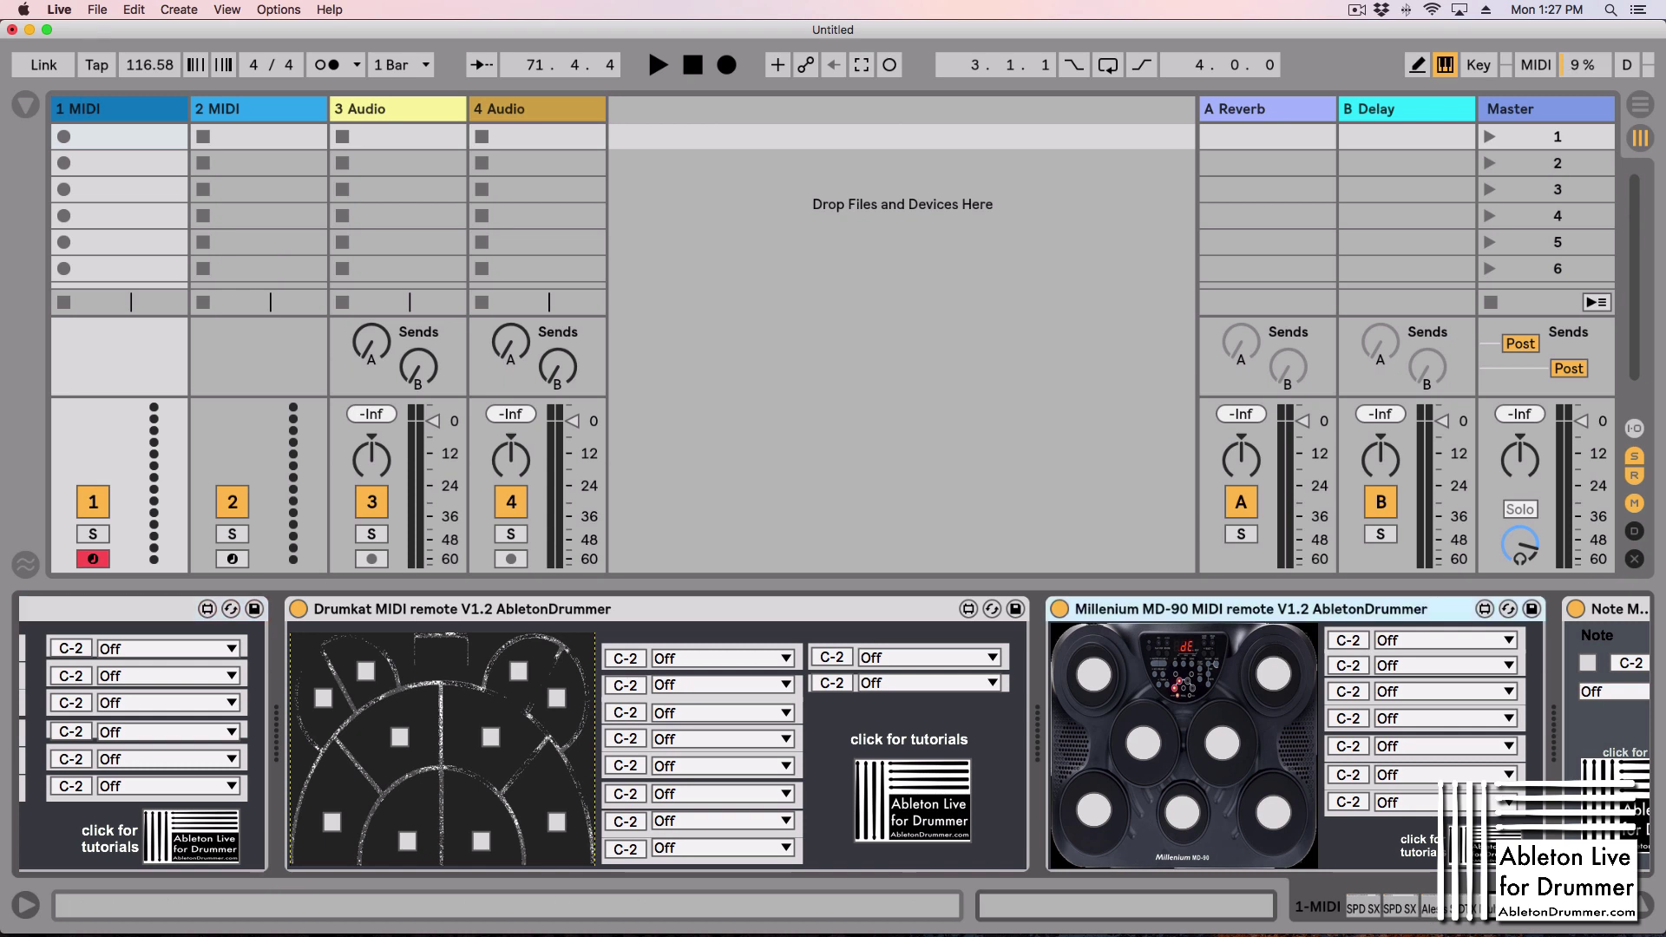
left_click(1382, 613)
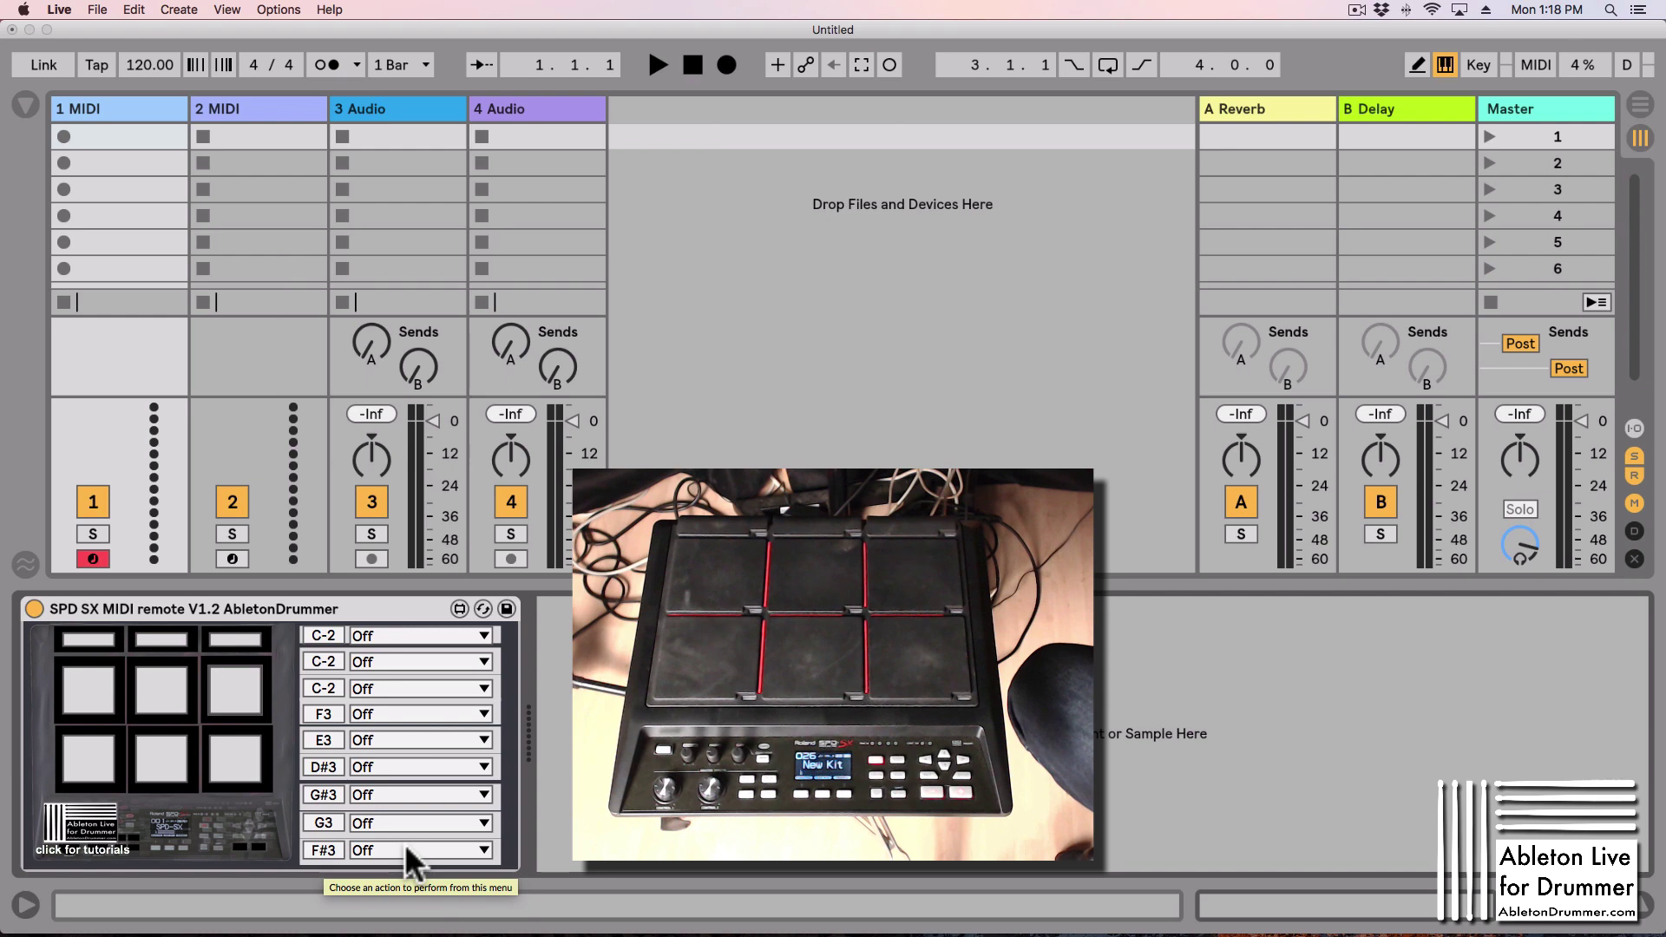
left_click(405, 845)
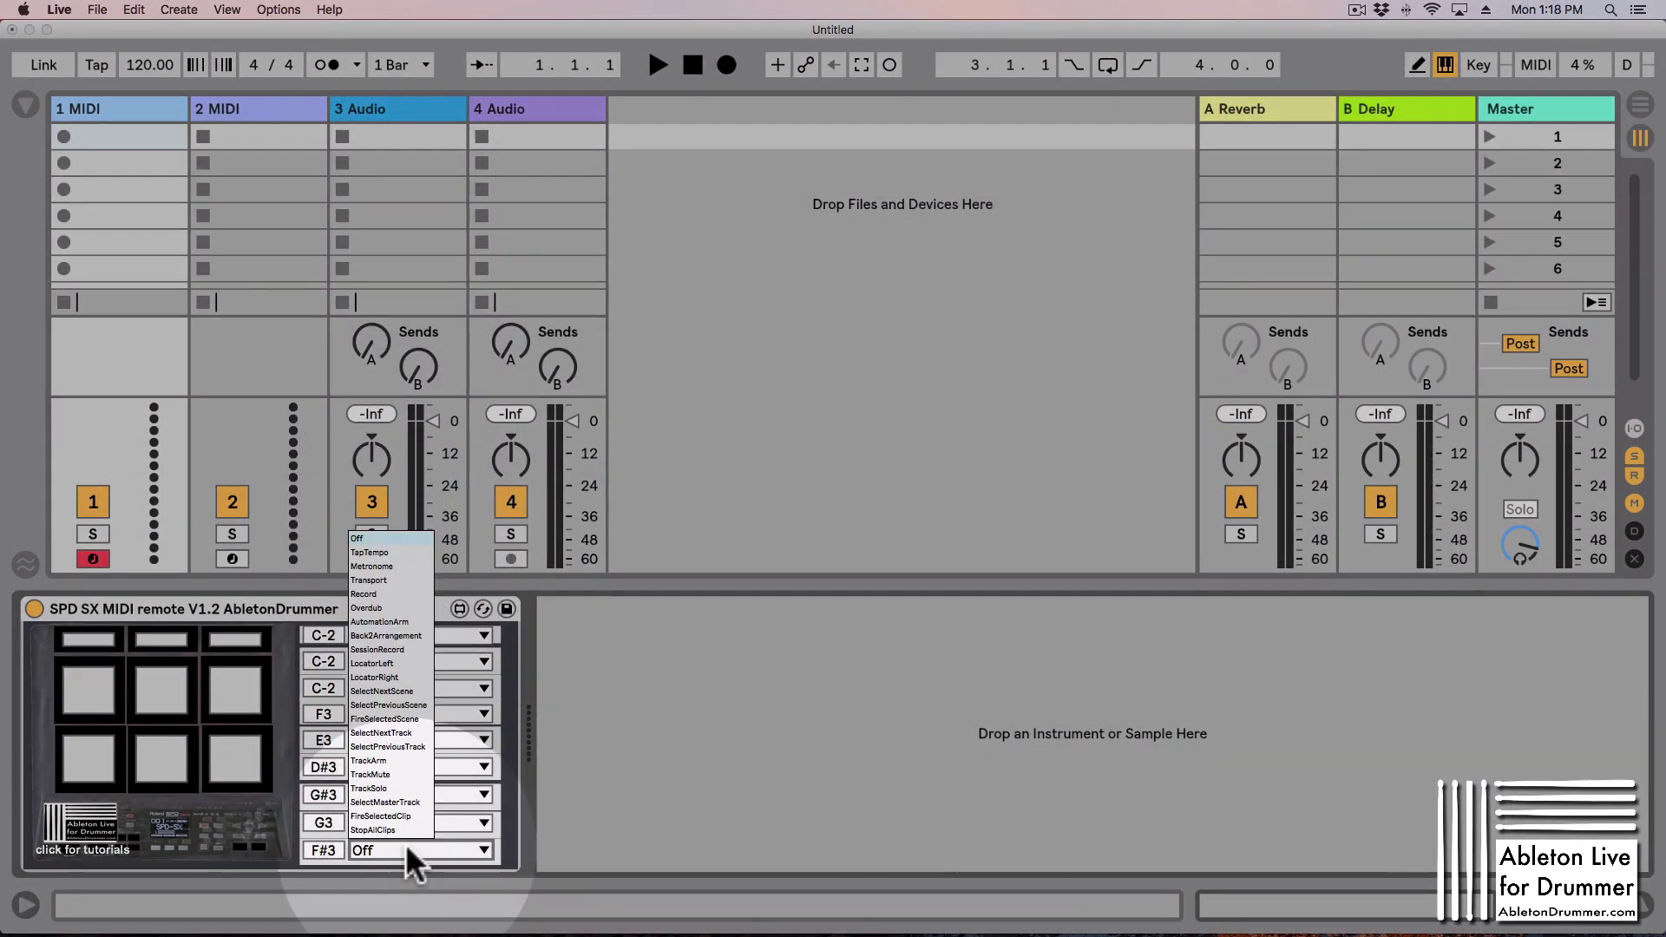
Map pad F#3 to TapTempo, G3 to Metronome and G#3 to Transport
left_click(408, 846)
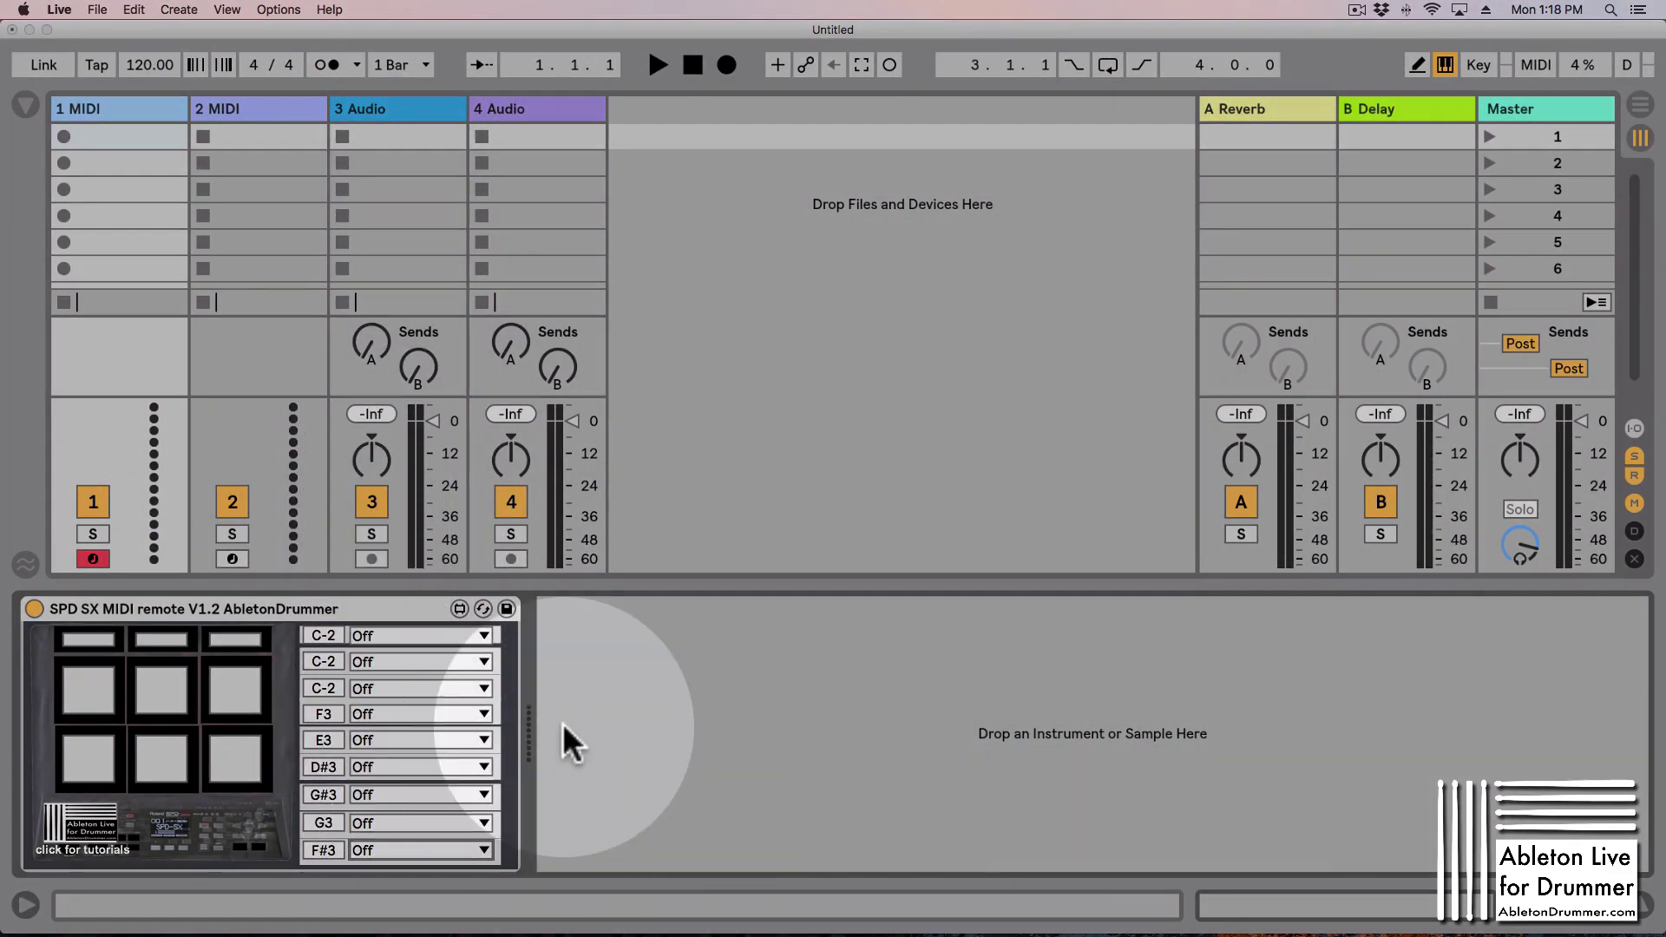
left_click(435, 638)
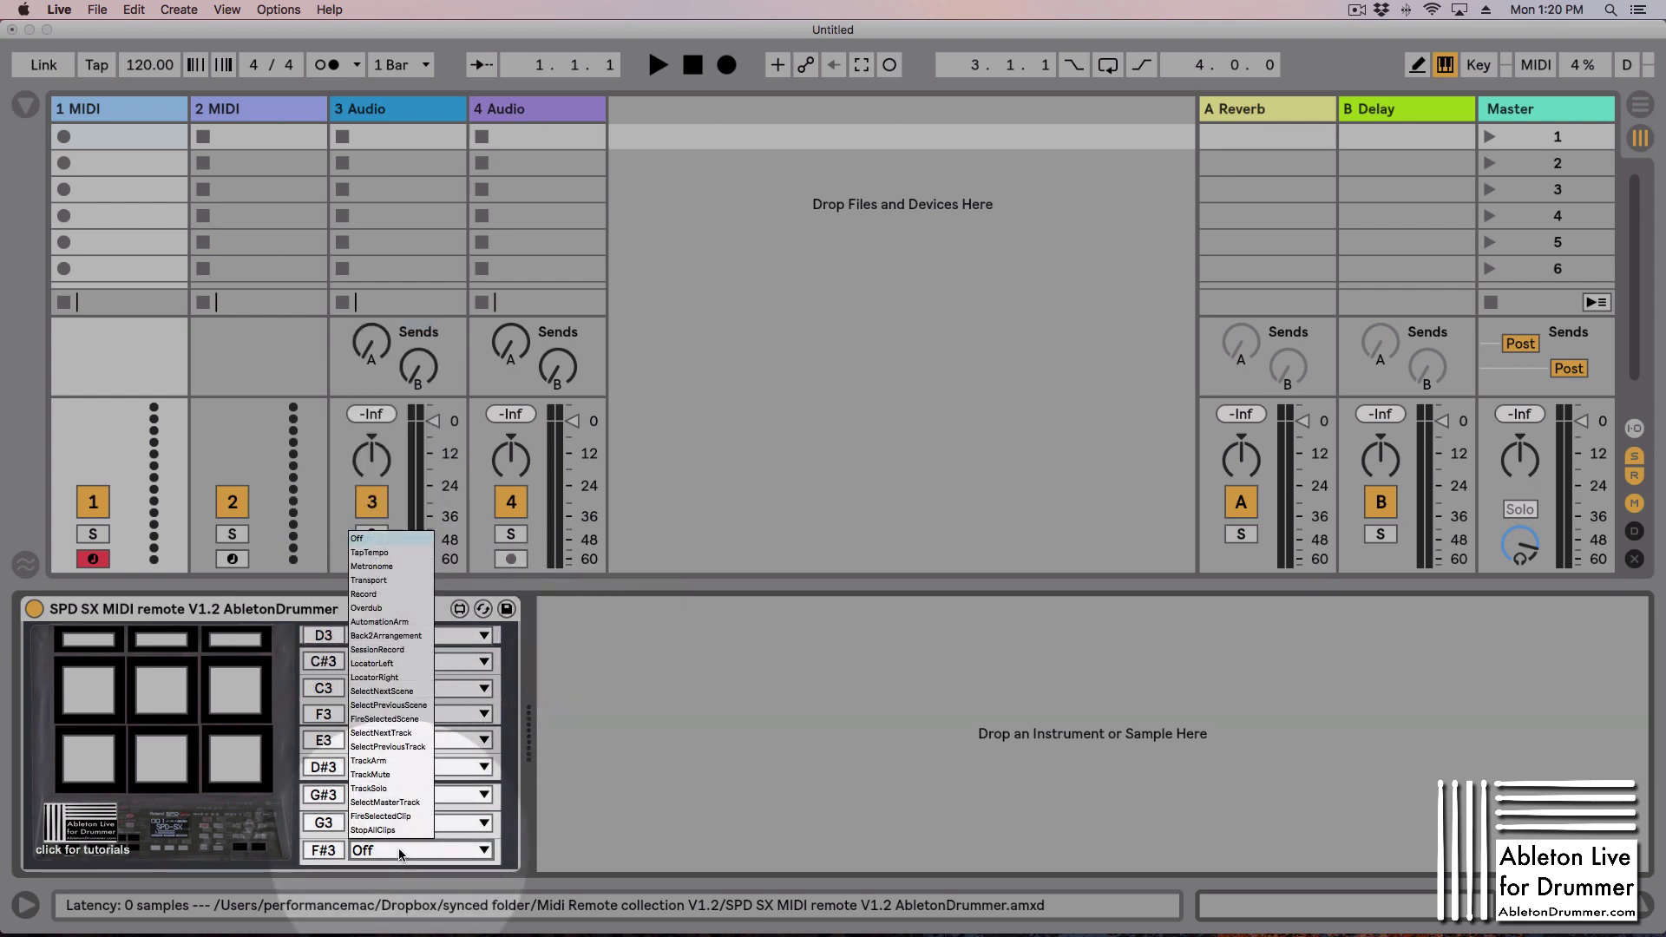
left_click(390, 552)
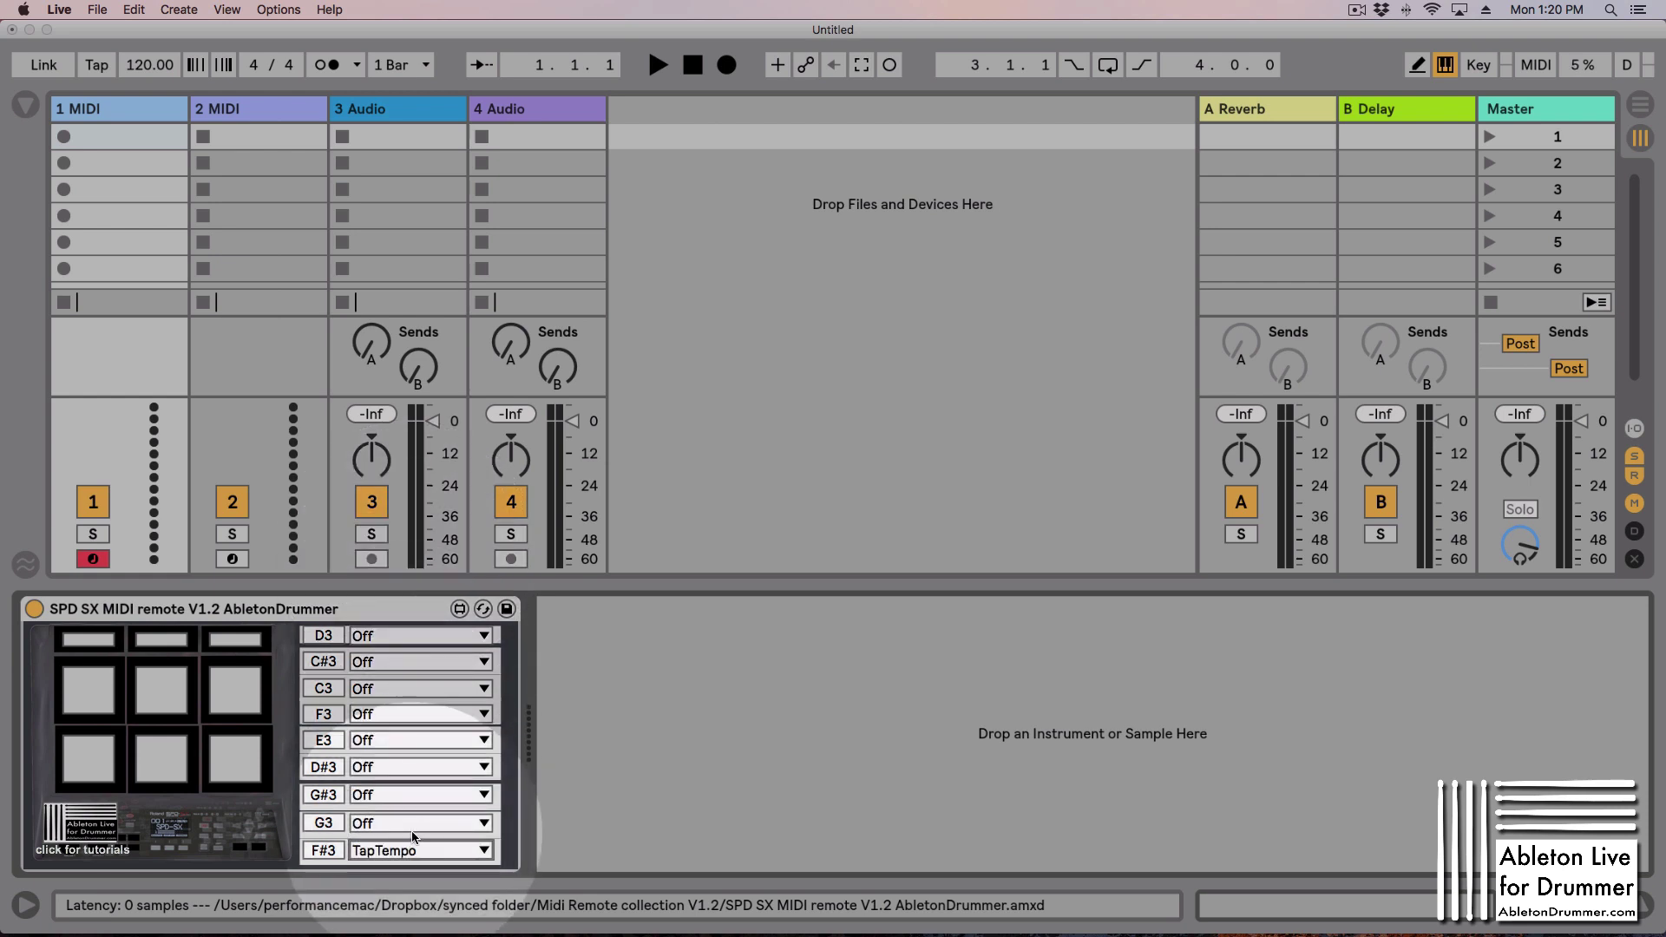
left_click(415, 824)
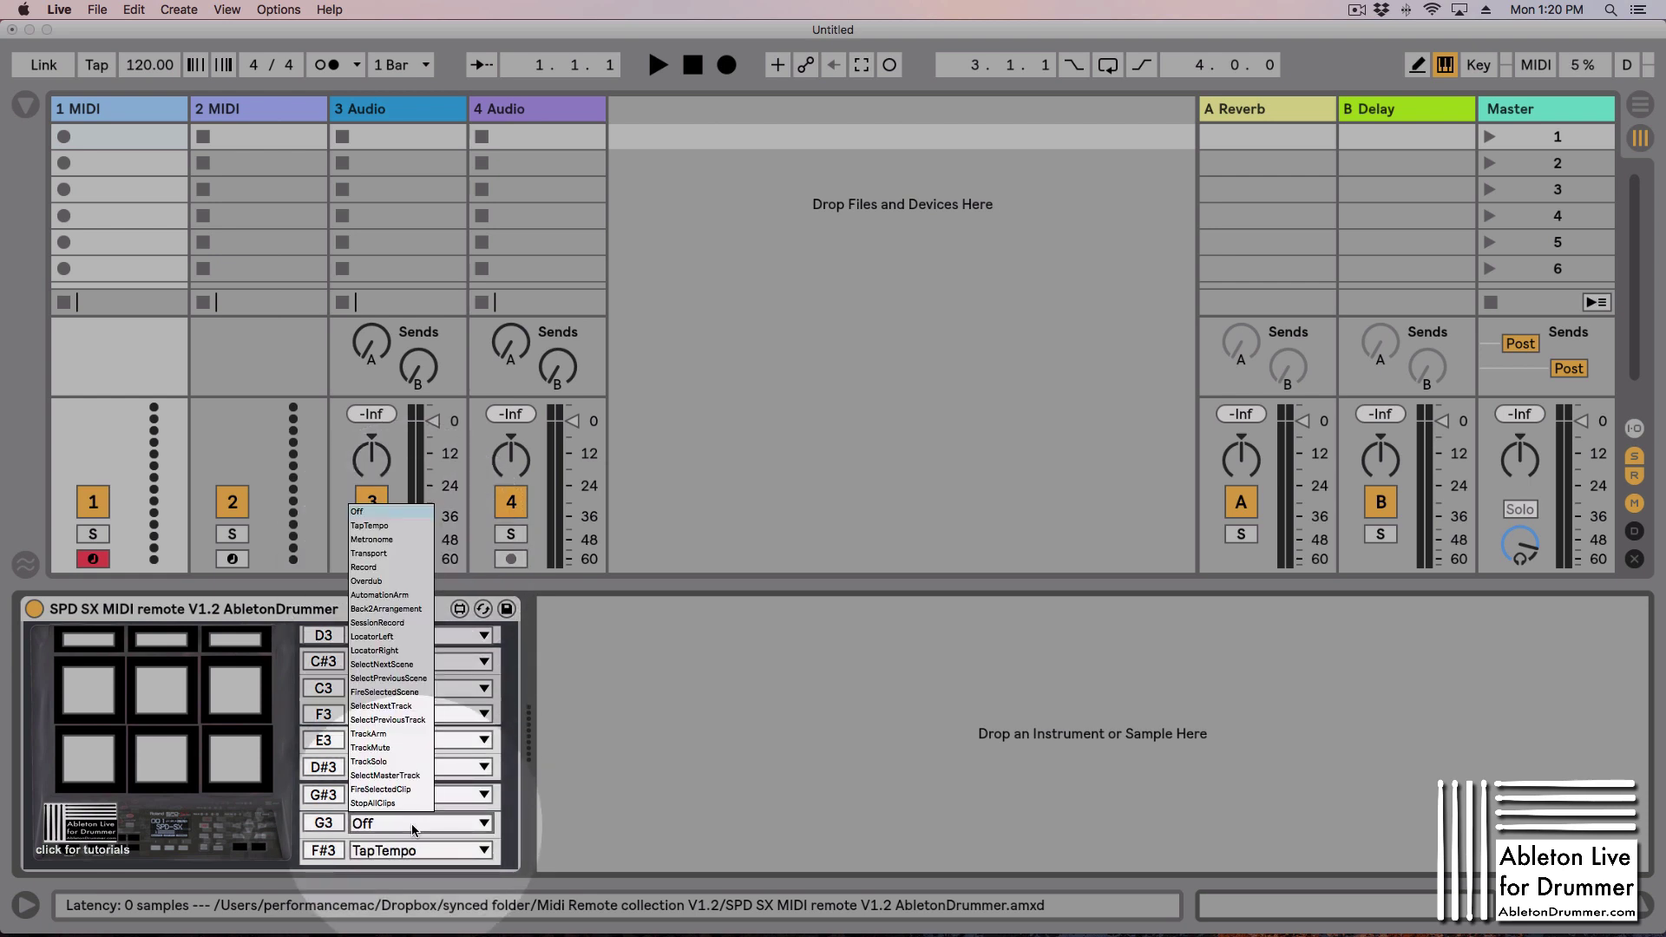
left_click(385, 545)
left_click(414, 796)
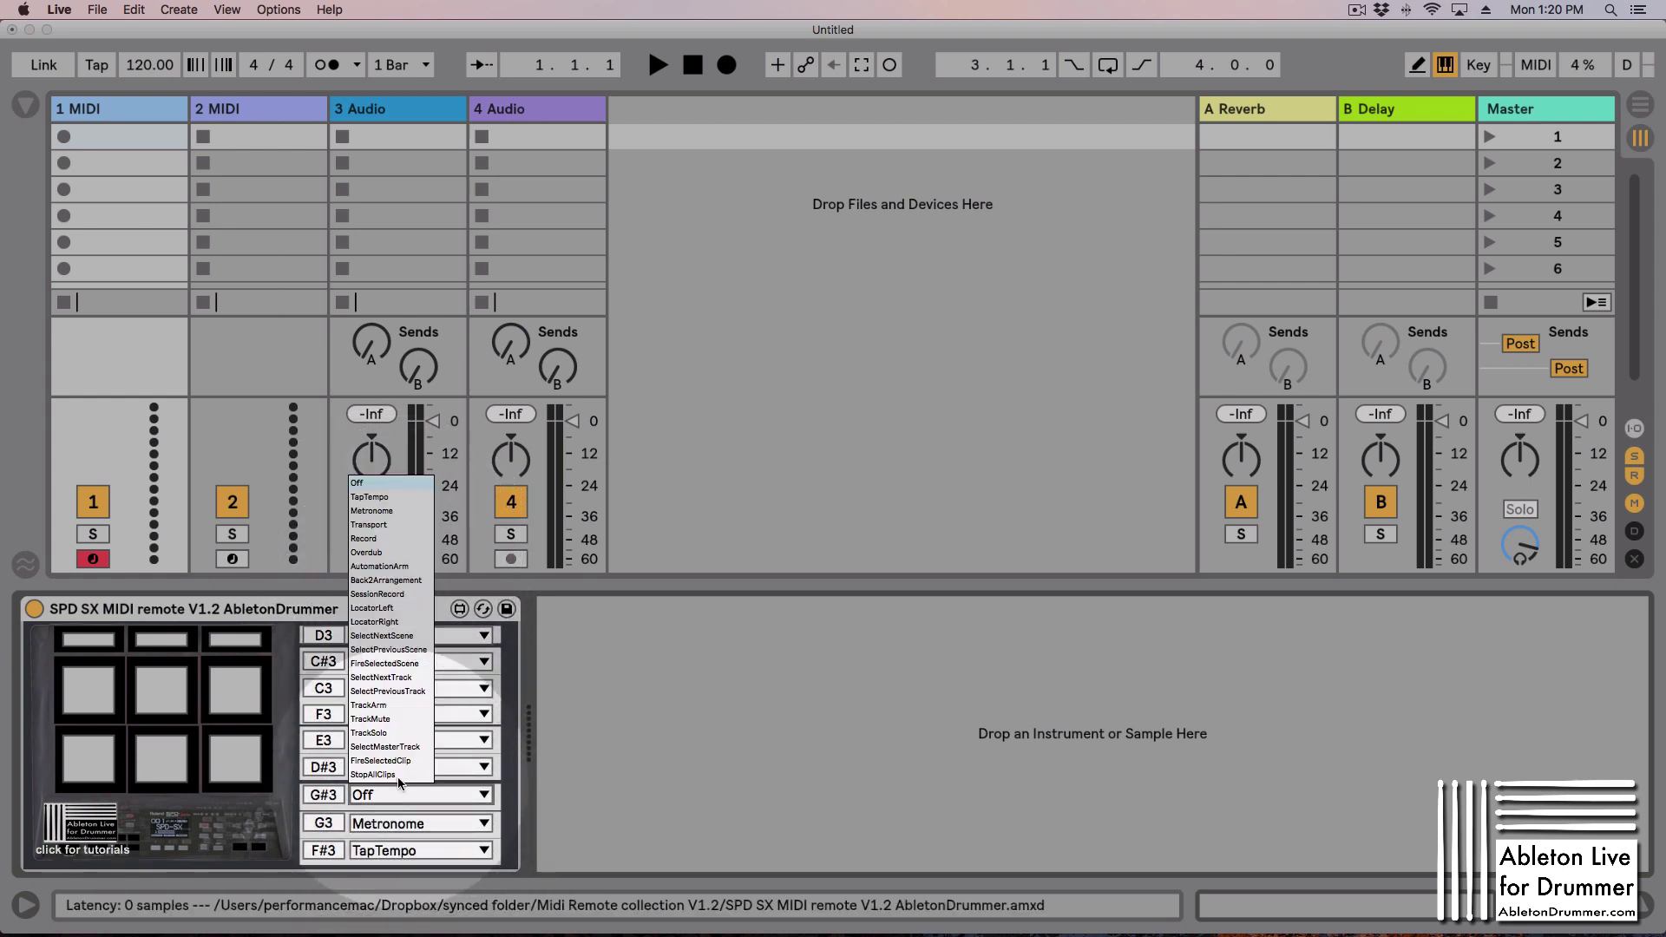
left_click(389, 525)
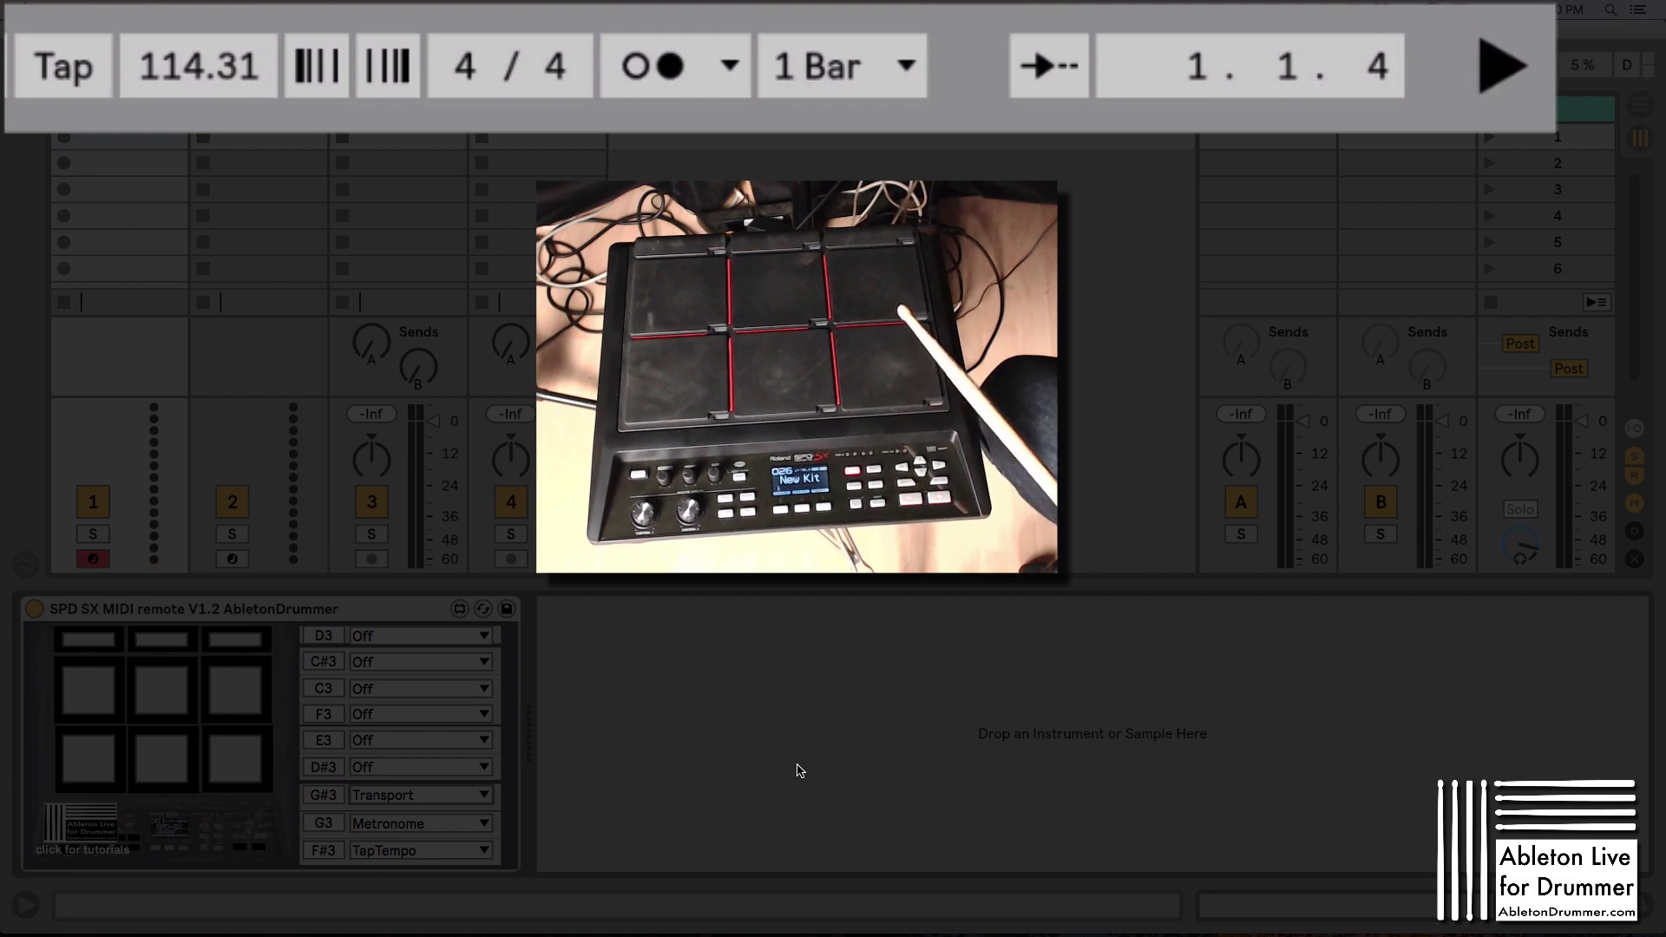
Save the configured device into the User Library as 'SPD SX preset 1'
key("super+r")
type("SP")
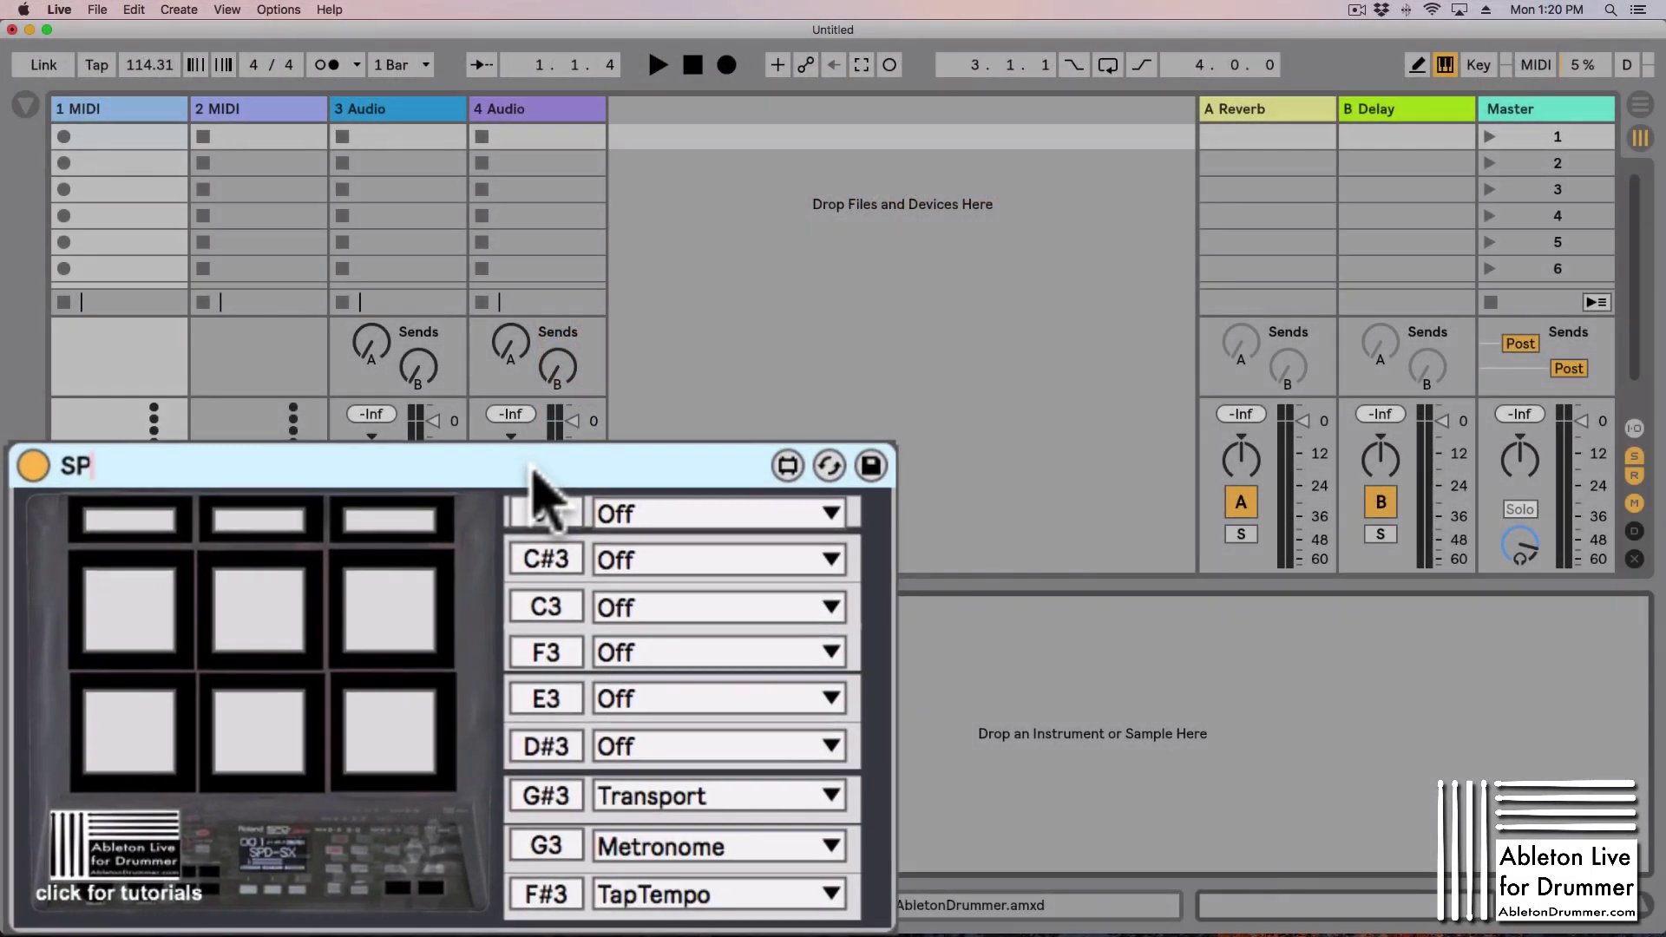
type("D SX pres")
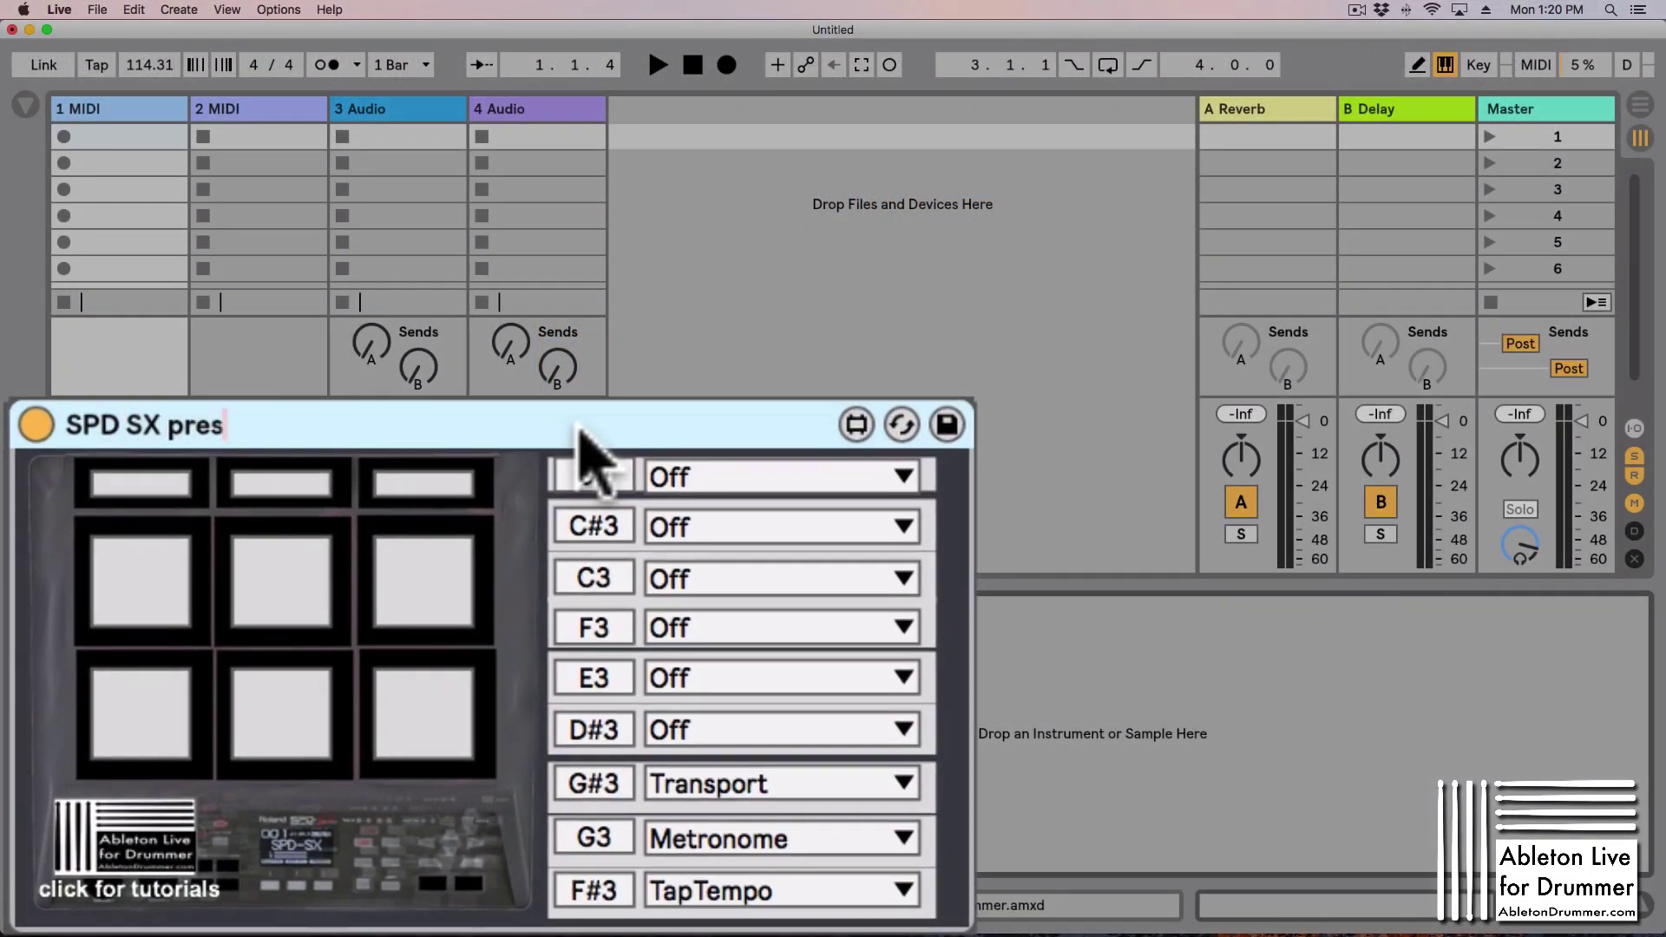
type("et 1")
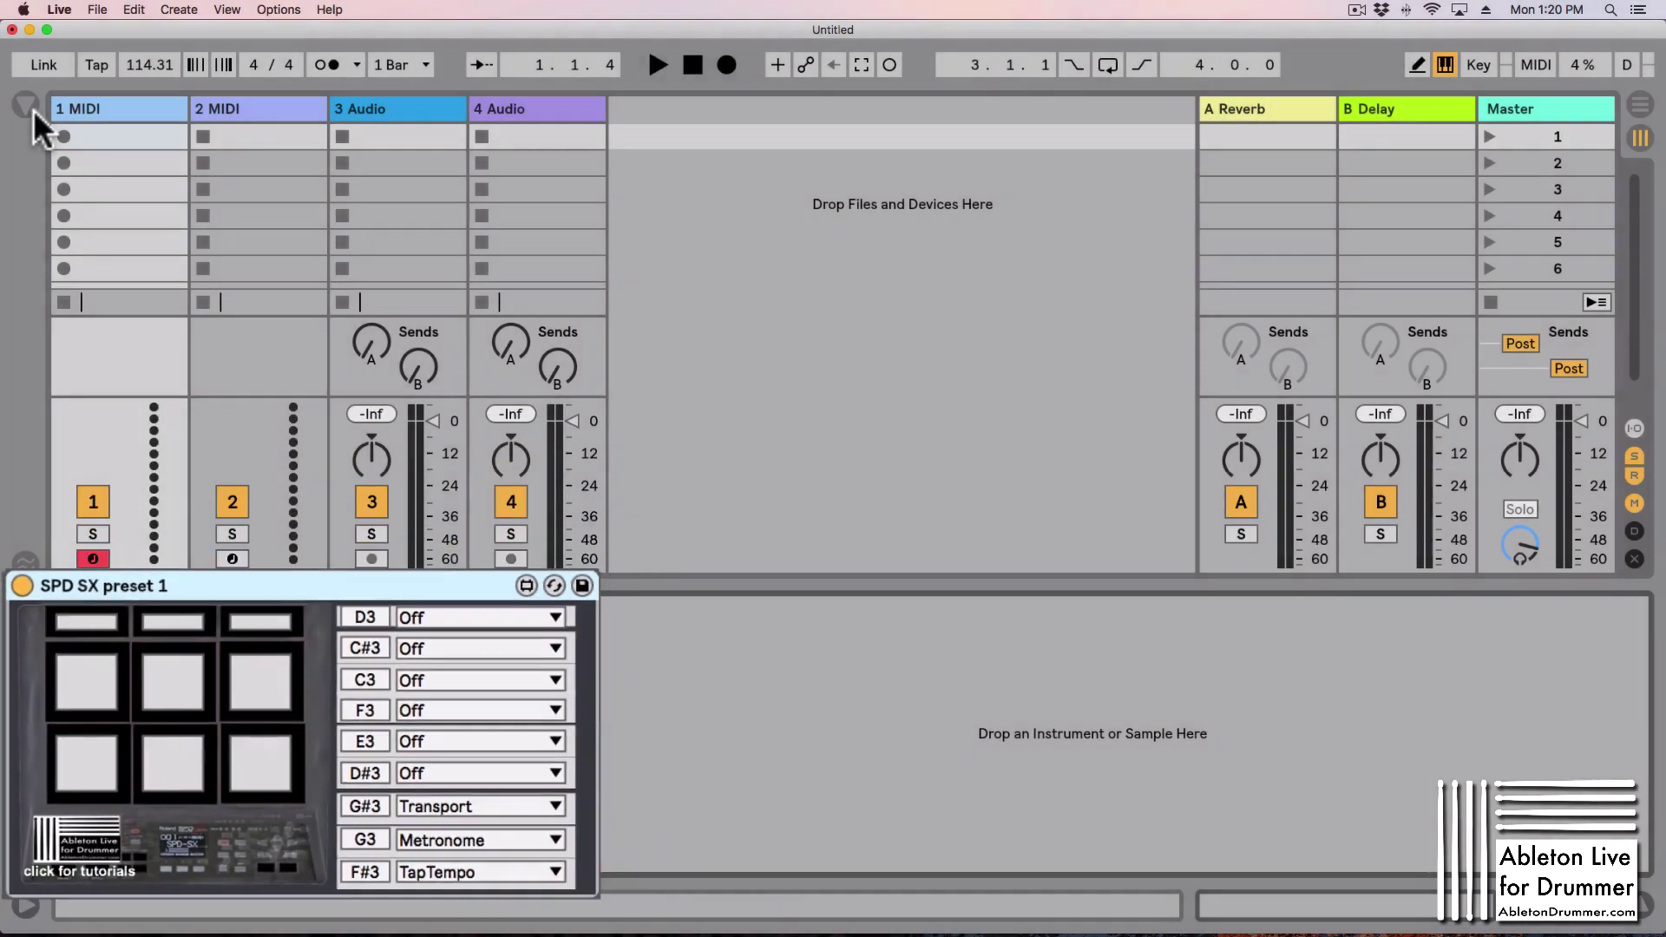
left_click(26, 104)
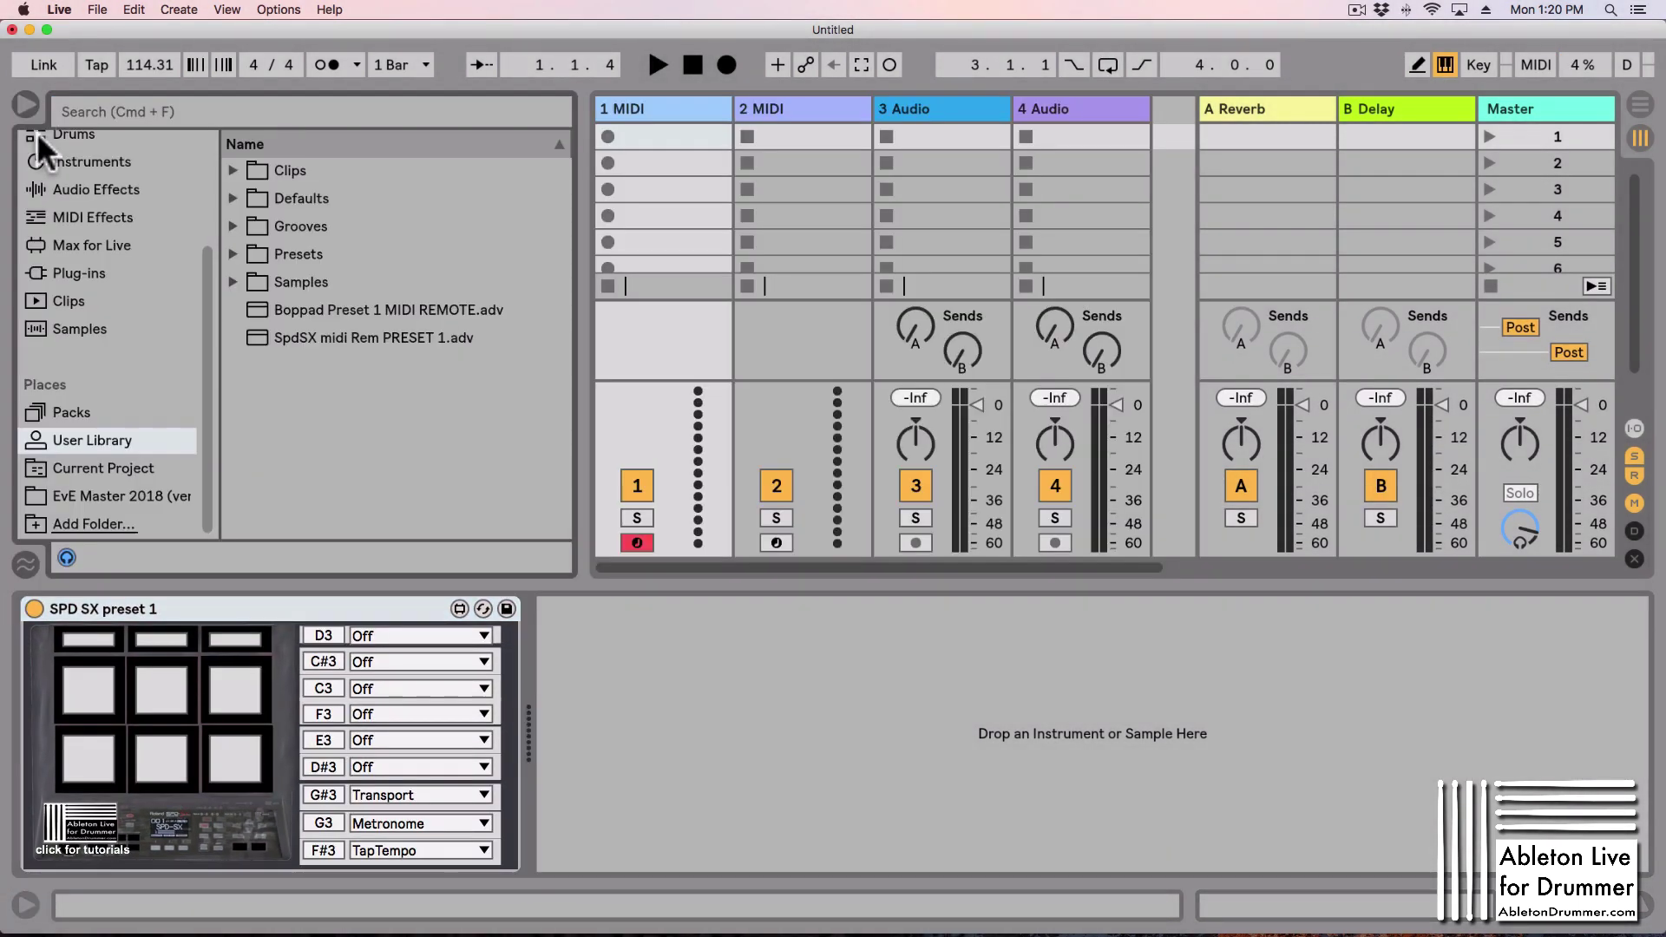
left_click_drag(205, 607, 291, 472)
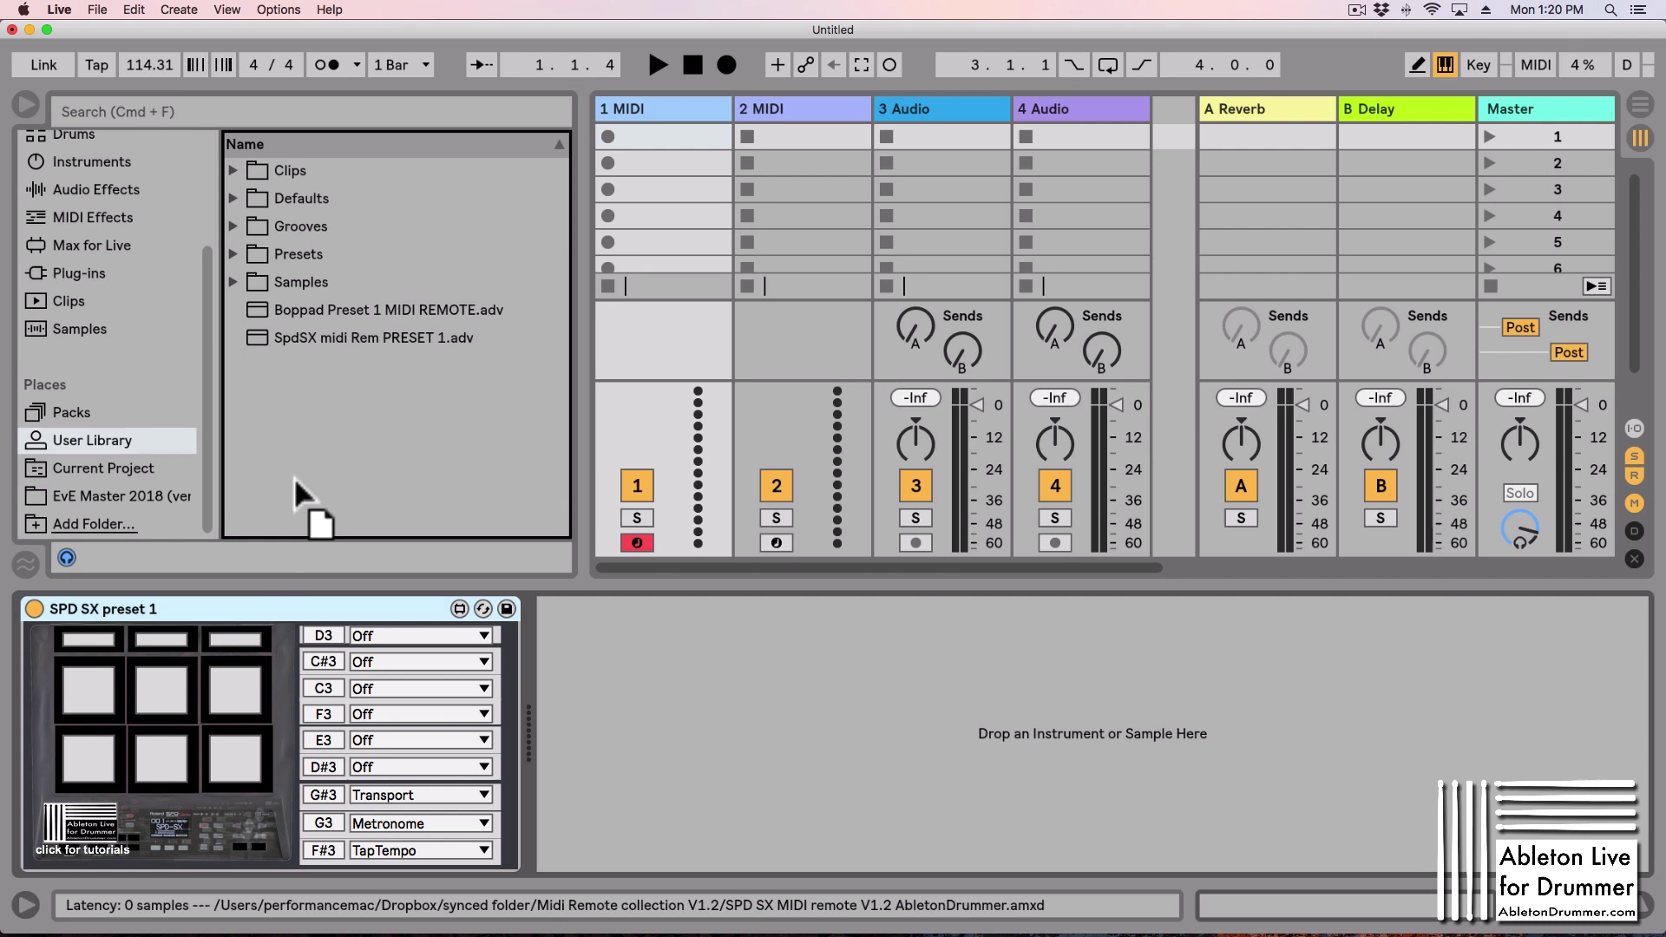
key("Return")
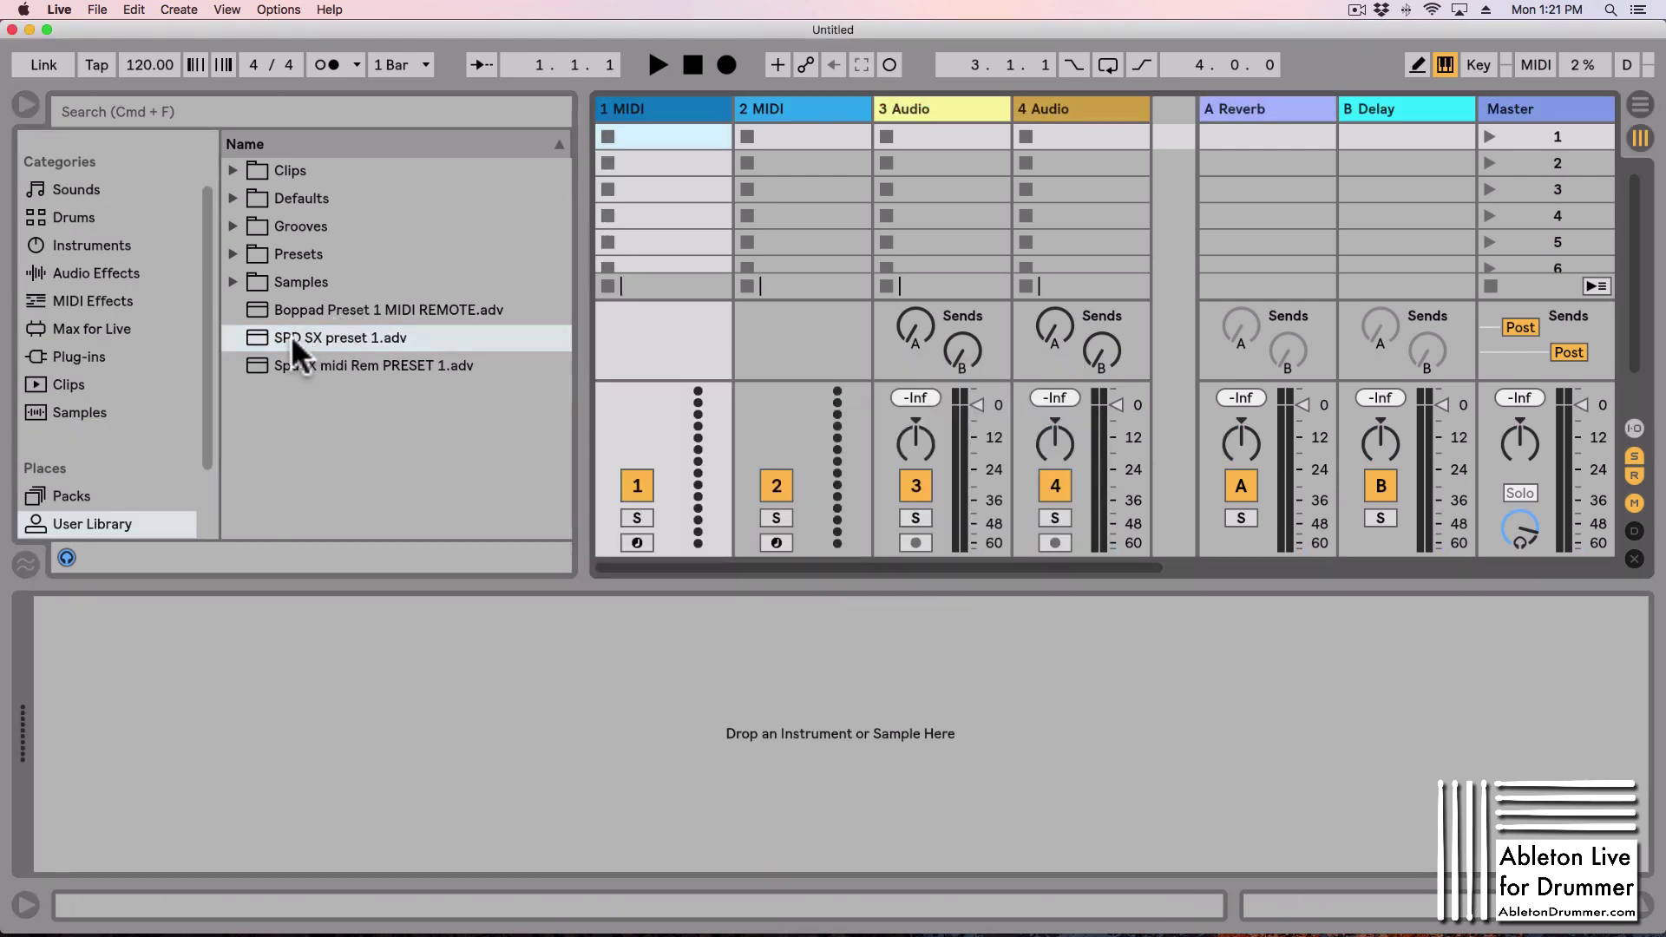
Load SPD SX preset 1.adv onto the 1 MIDI track and reopen the F#3 action list
left_click_drag(290, 335, 707, 317)
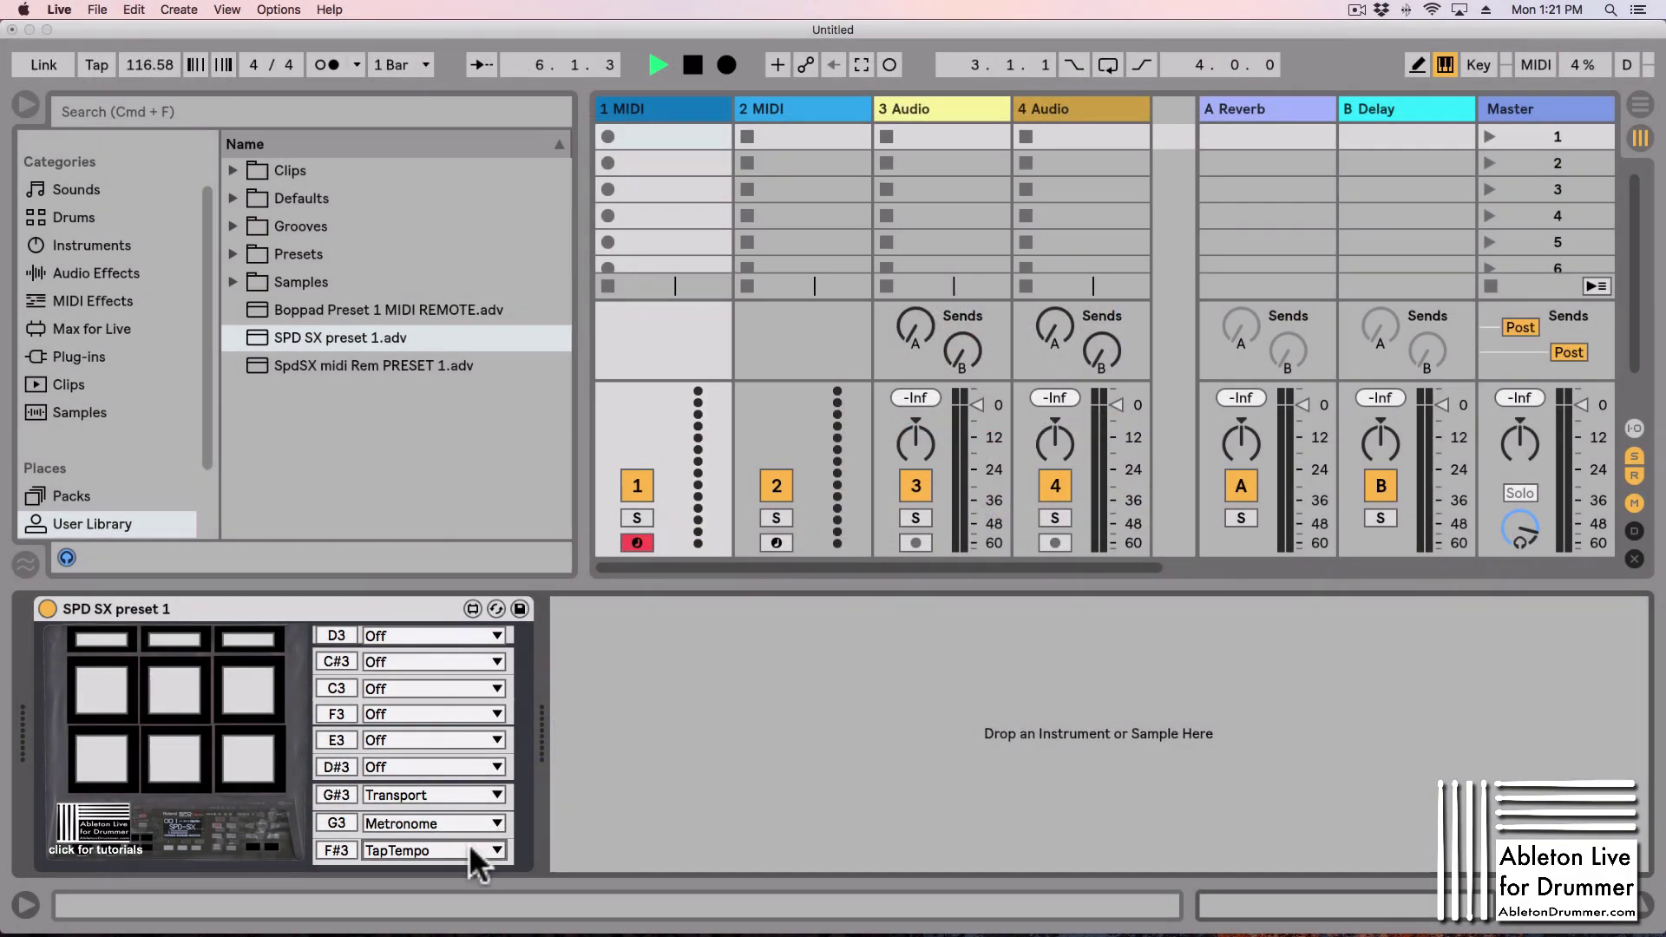
left_click(472, 853)
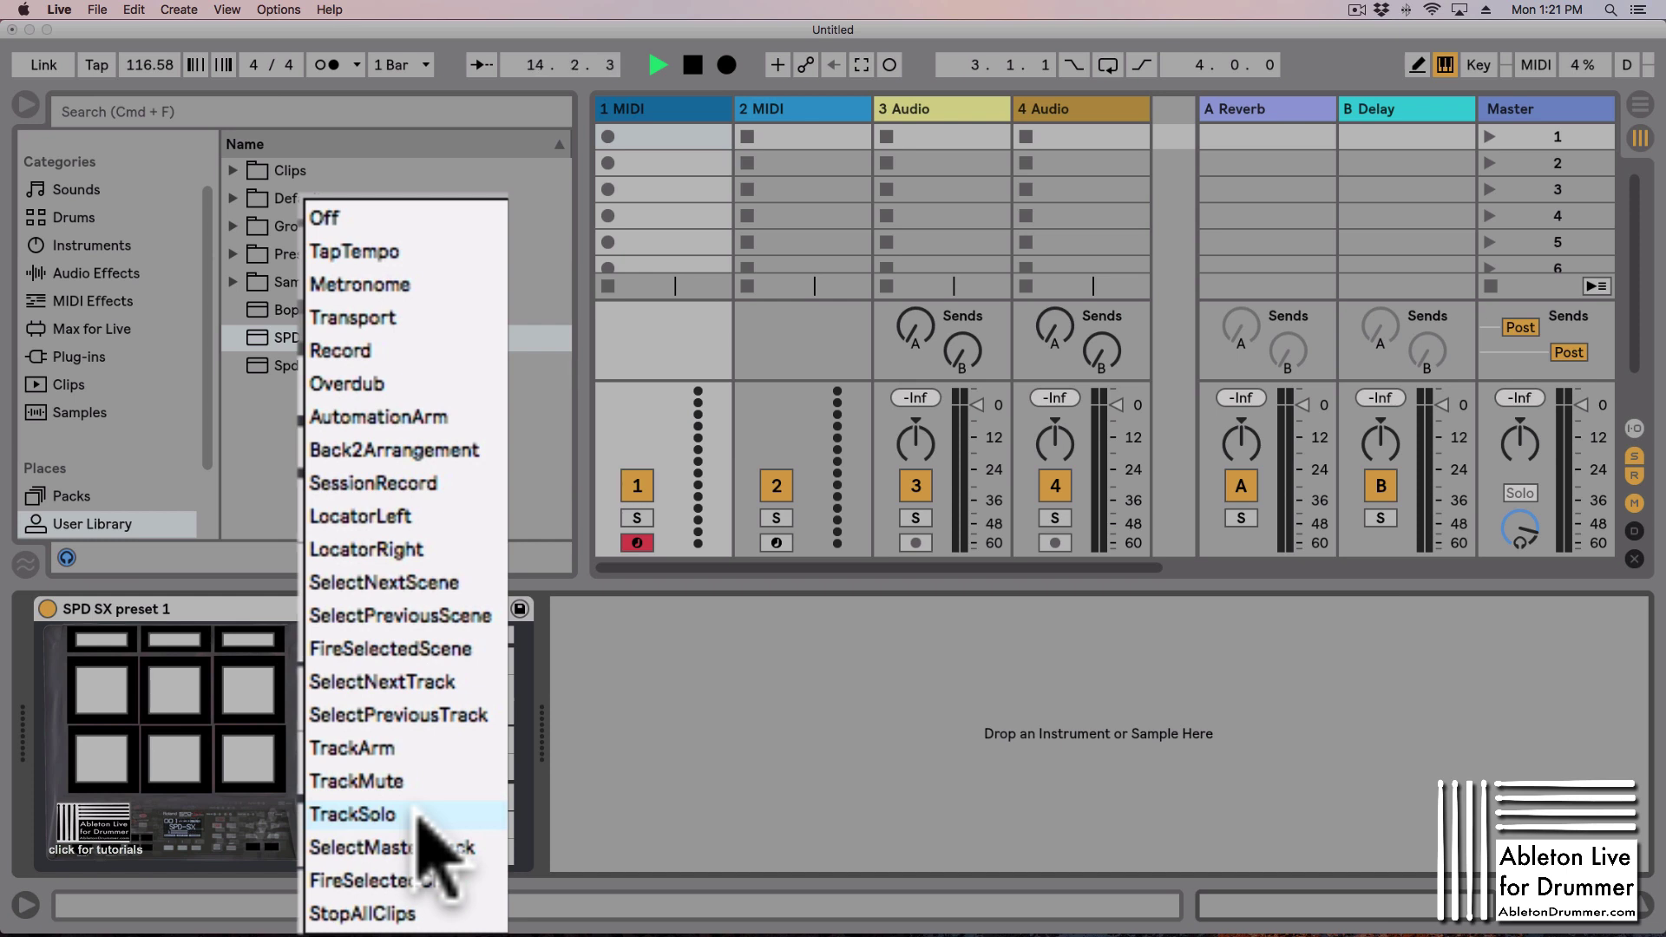
Reassign the Metronome pad to SelectPreviousTrack and the Transport pad to SelectNextTrack
key("Escape")
left_click(472, 895)
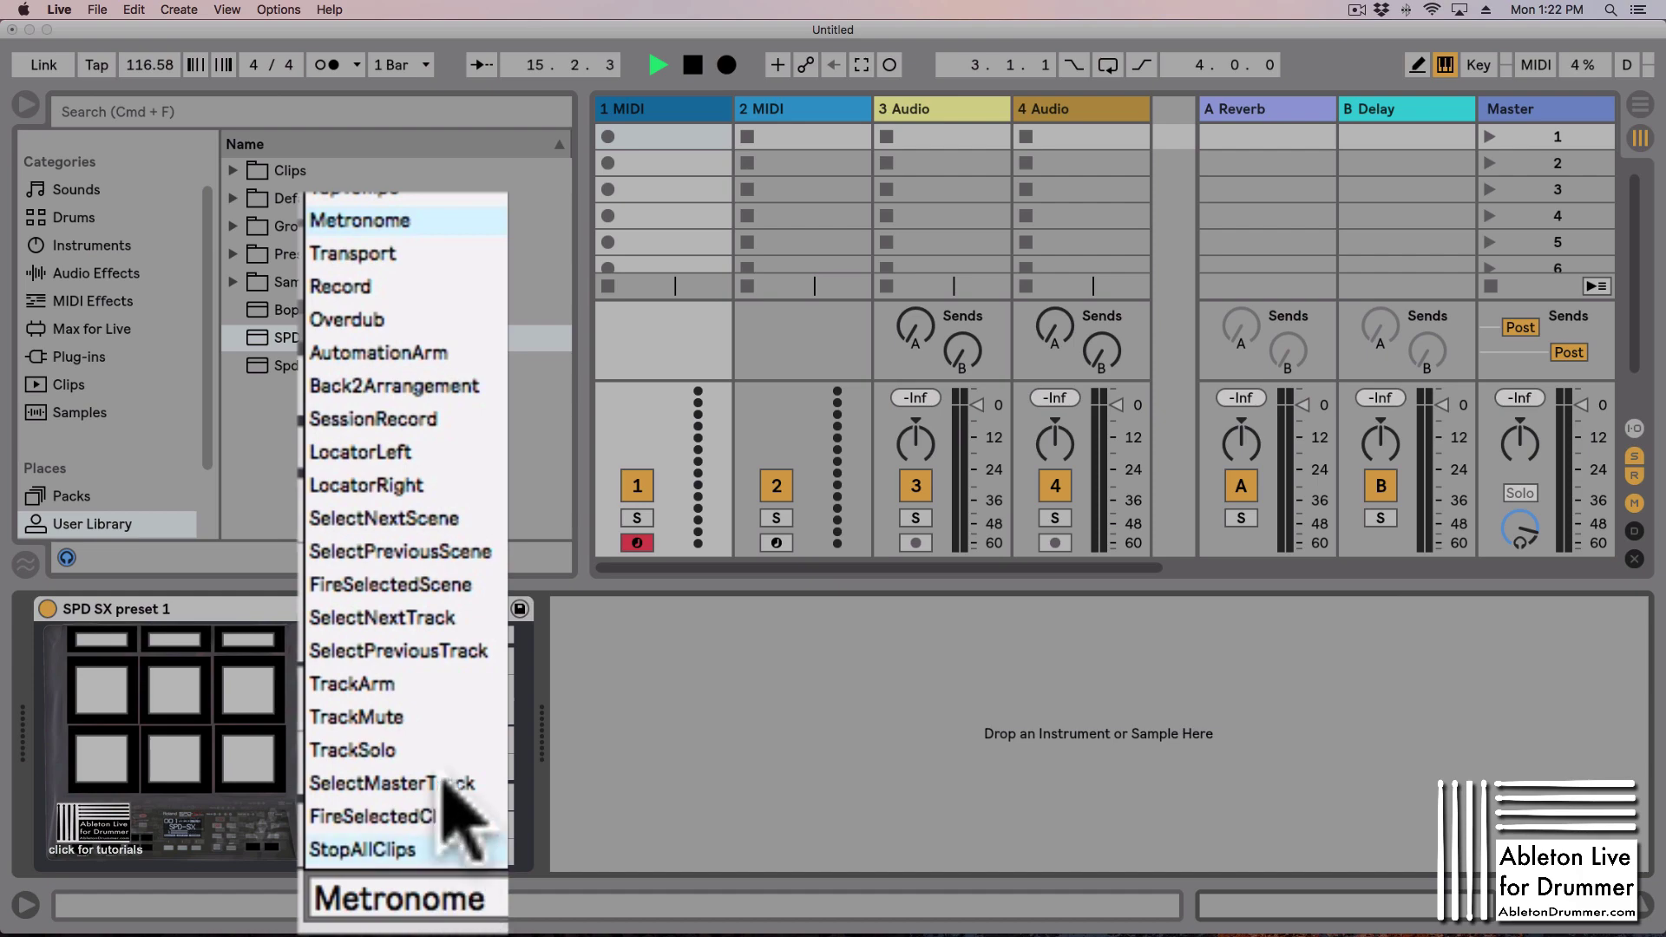
left_click(449, 650)
left_click(455, 833)
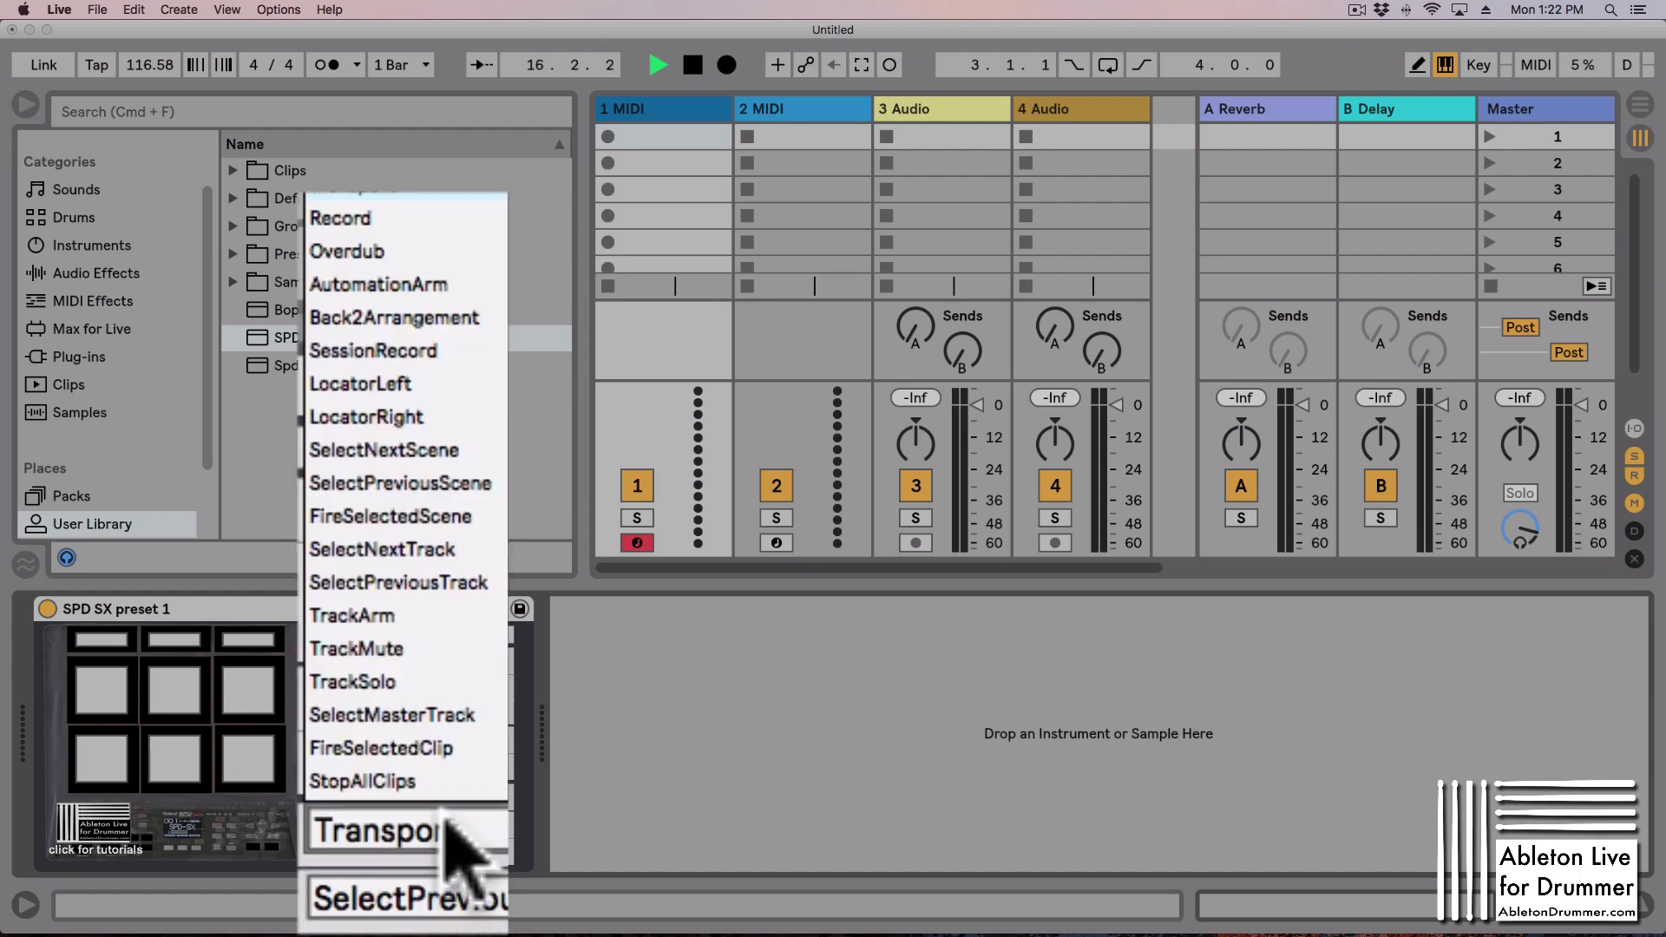
left_click(440, 552)
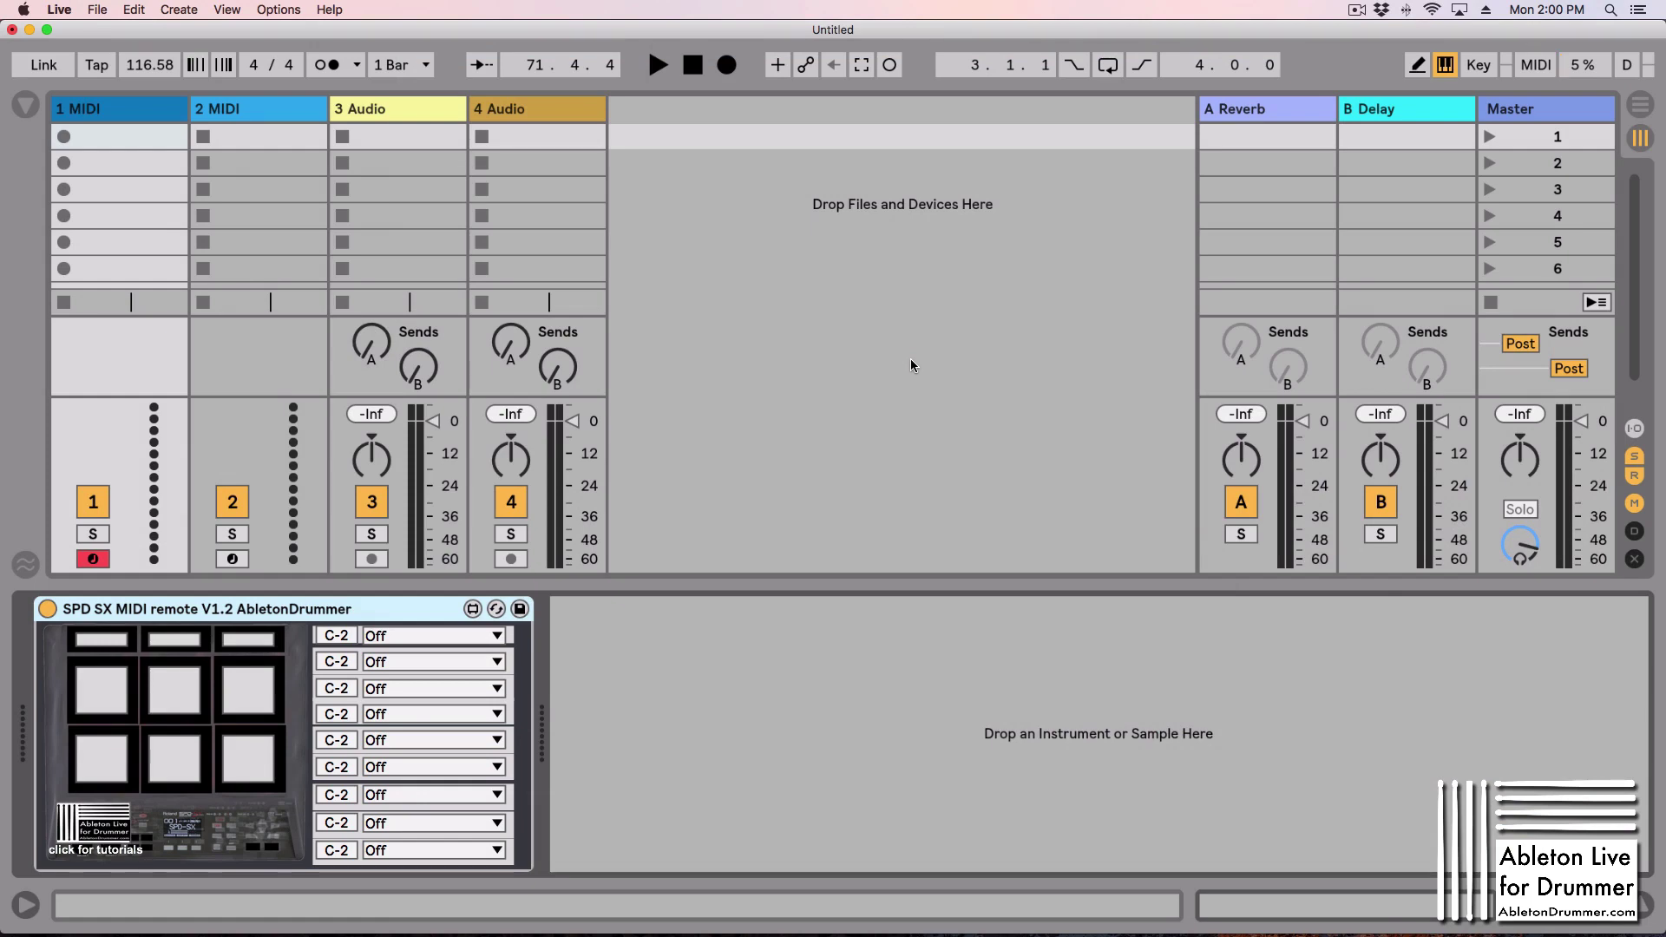
Switch to Safari to view the Teachable Midi Remote course page
key("super+Tab")
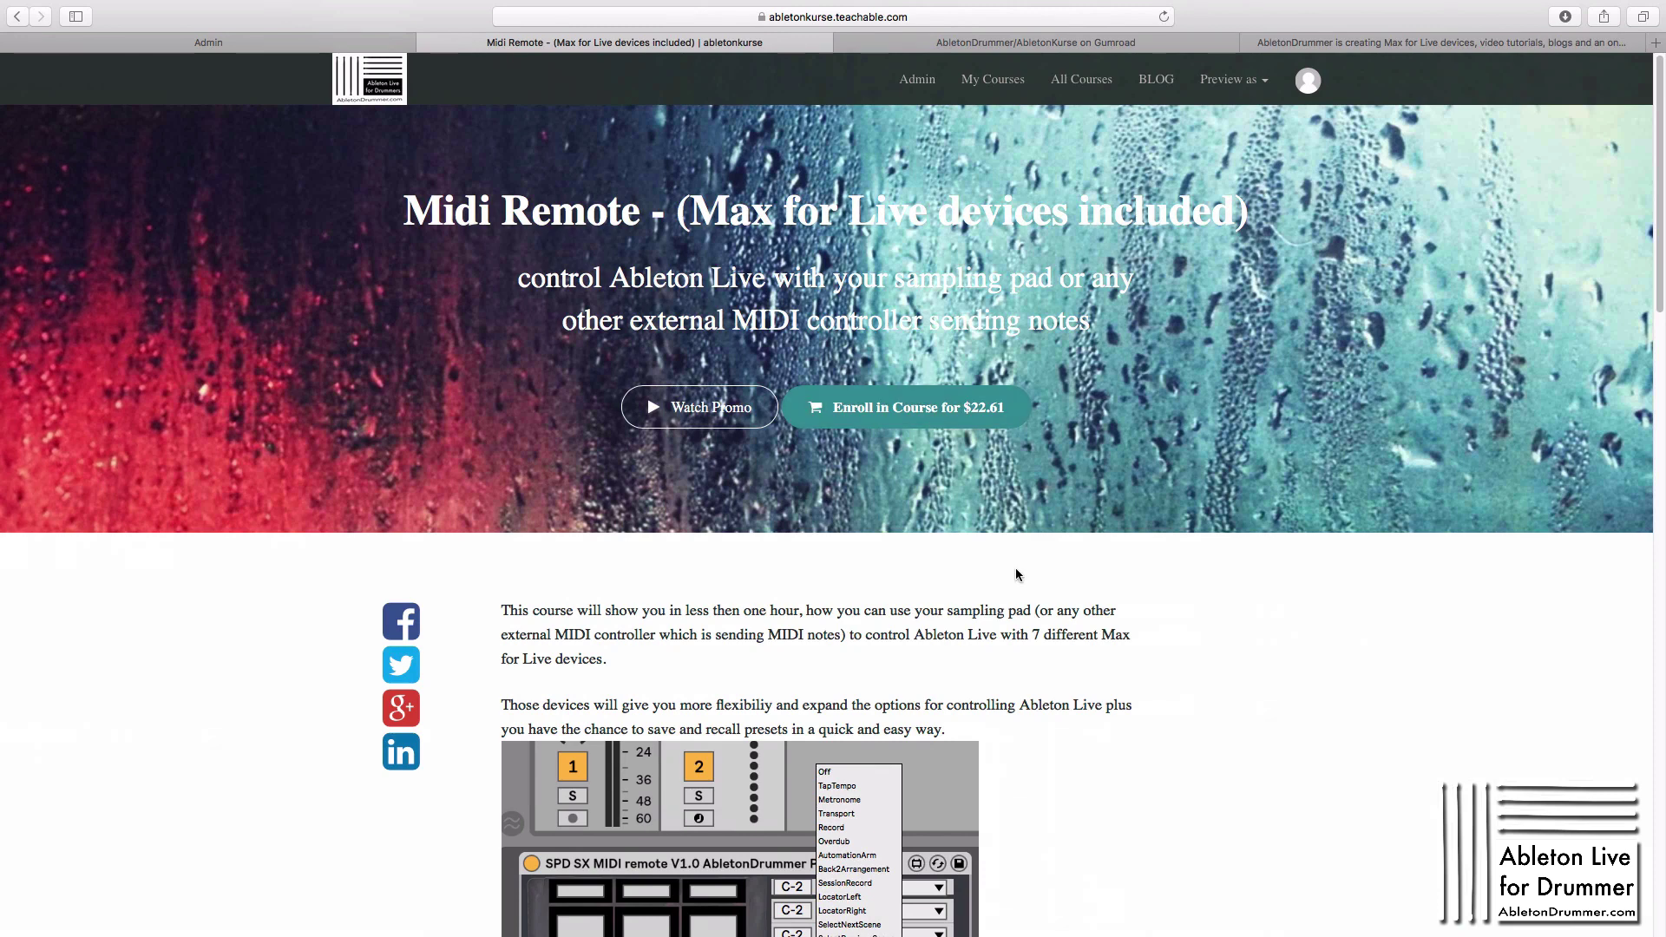
scroll(1017, 574, "down", 2)
scroll(1015, 568, "down", 1)
scroll(1016, 568, "down", 4)
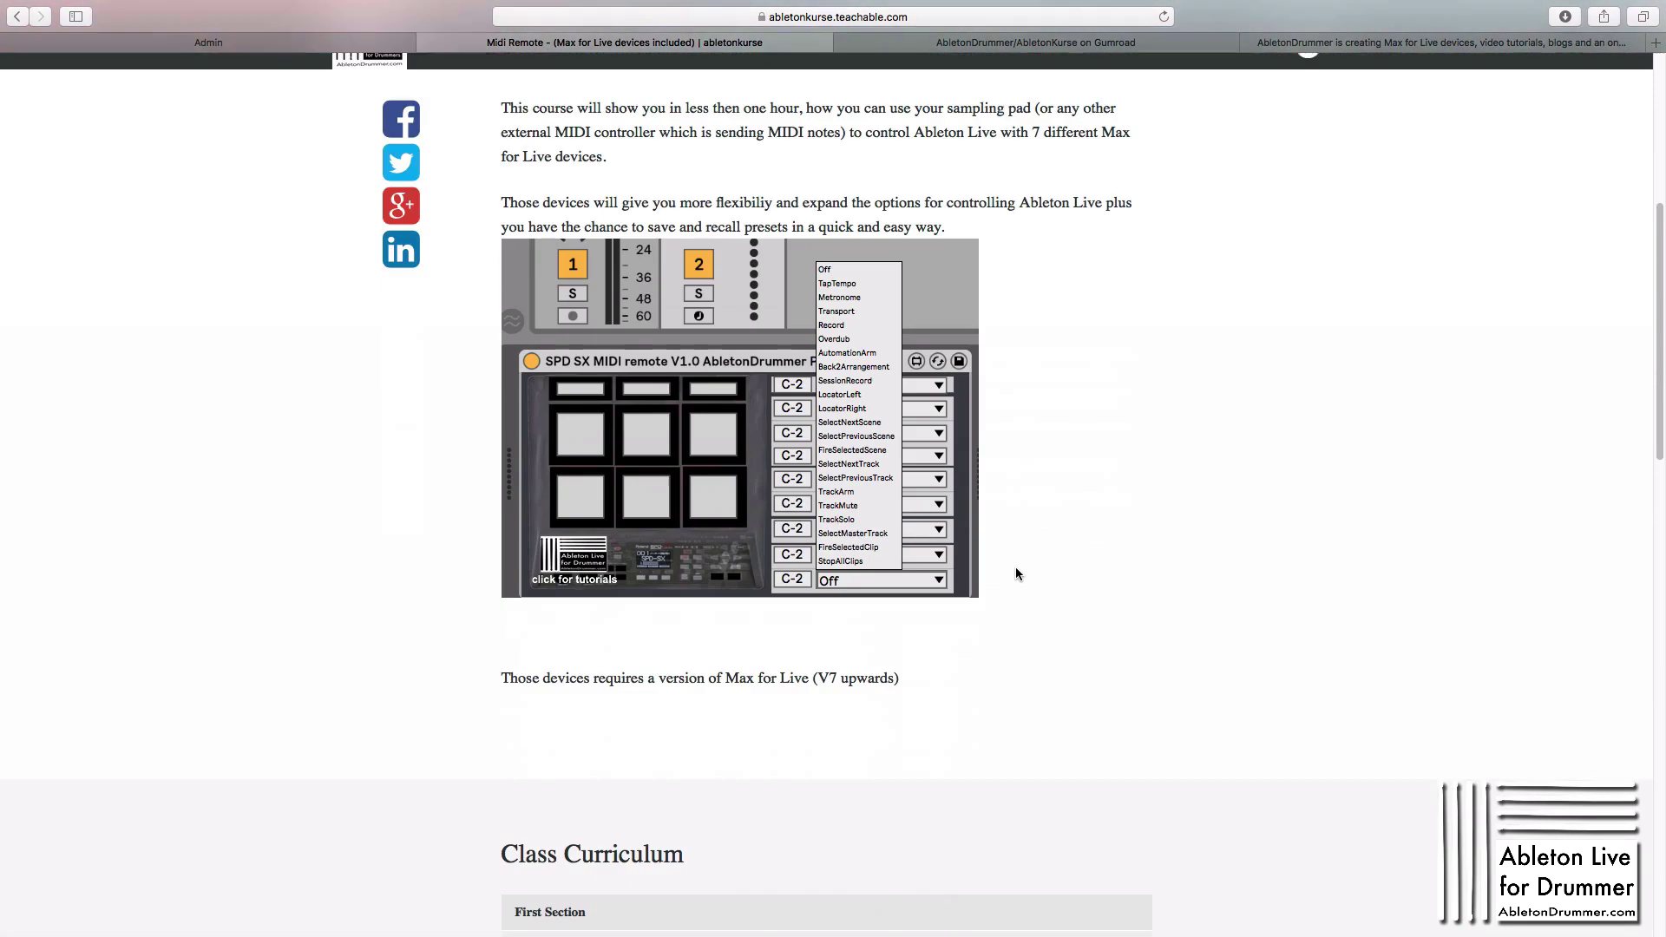
scroll(1016, 569, "down", 2)
scroll(1016, 572, "down", 1)
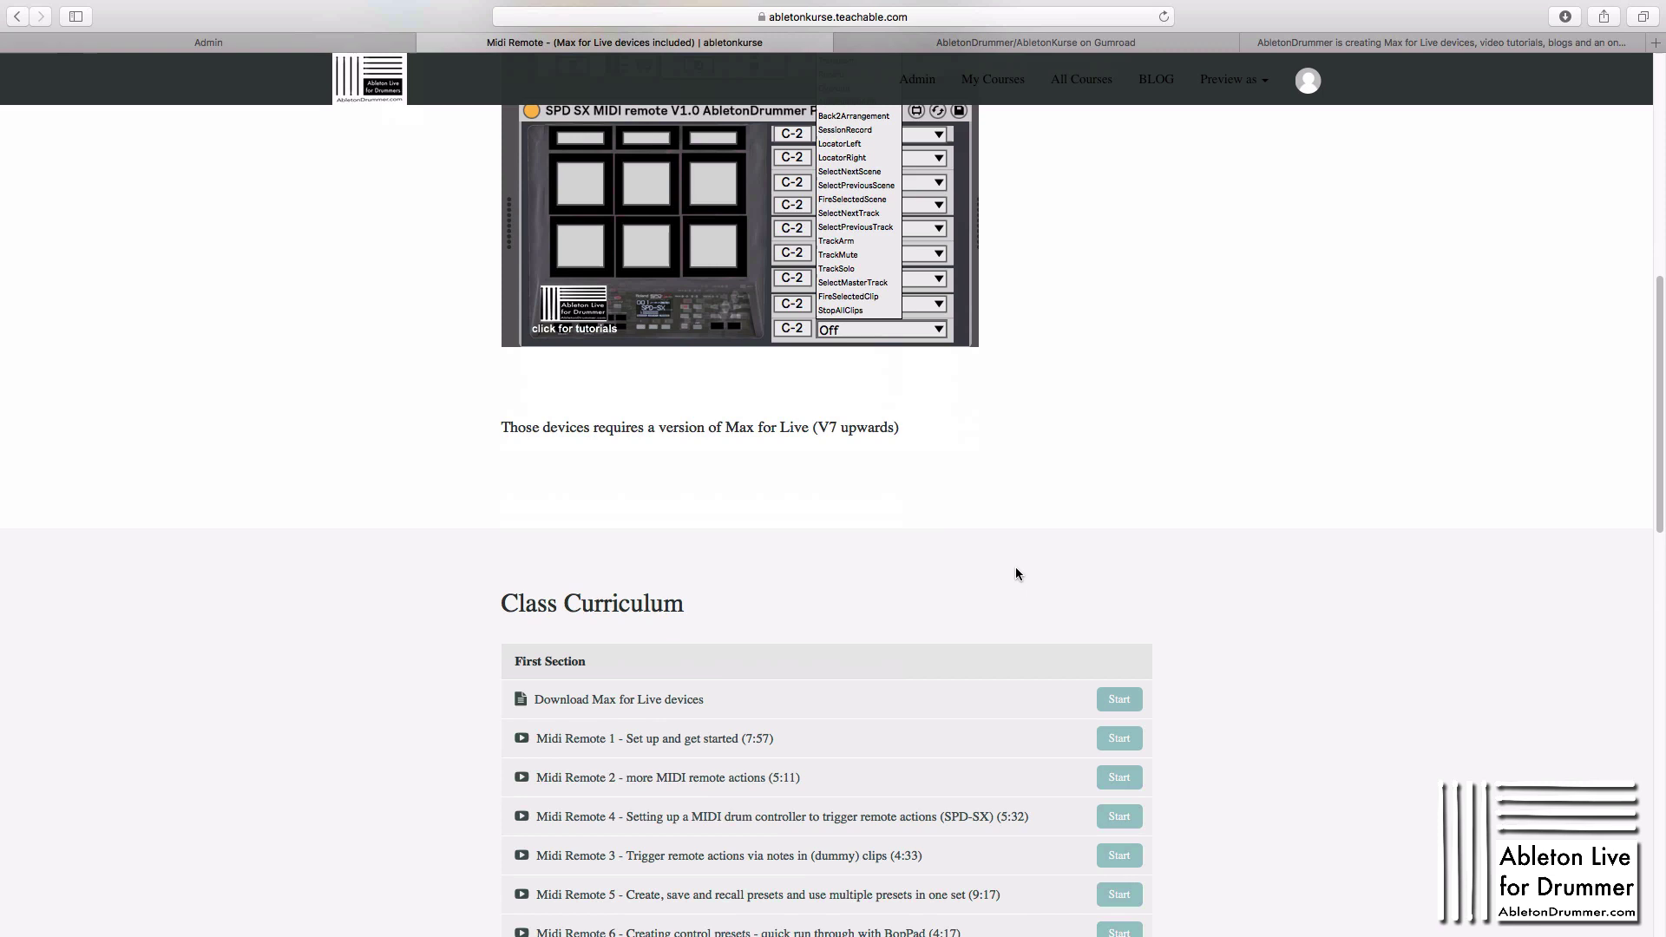
scroll(1016, 574, "down", 1)
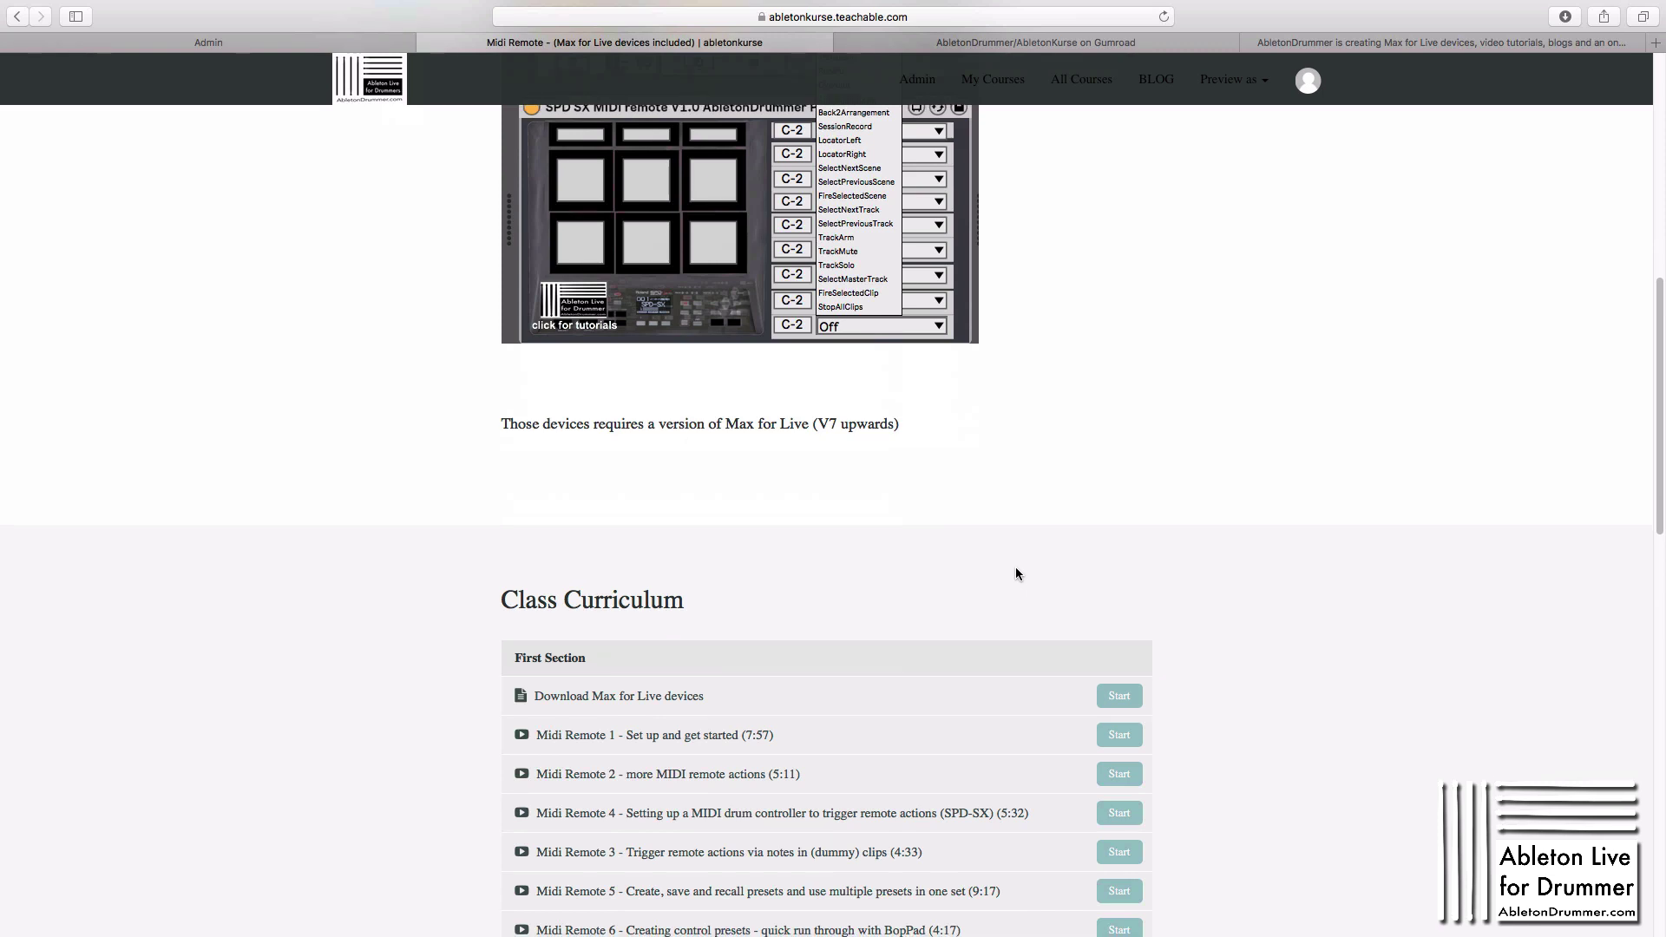
scroll(1016, 574, "down", 2)
scroll(1017, 574, "down", 2)
scroll(1017, 574, "up", 5)
scroll(1016, 575, "up", 1)
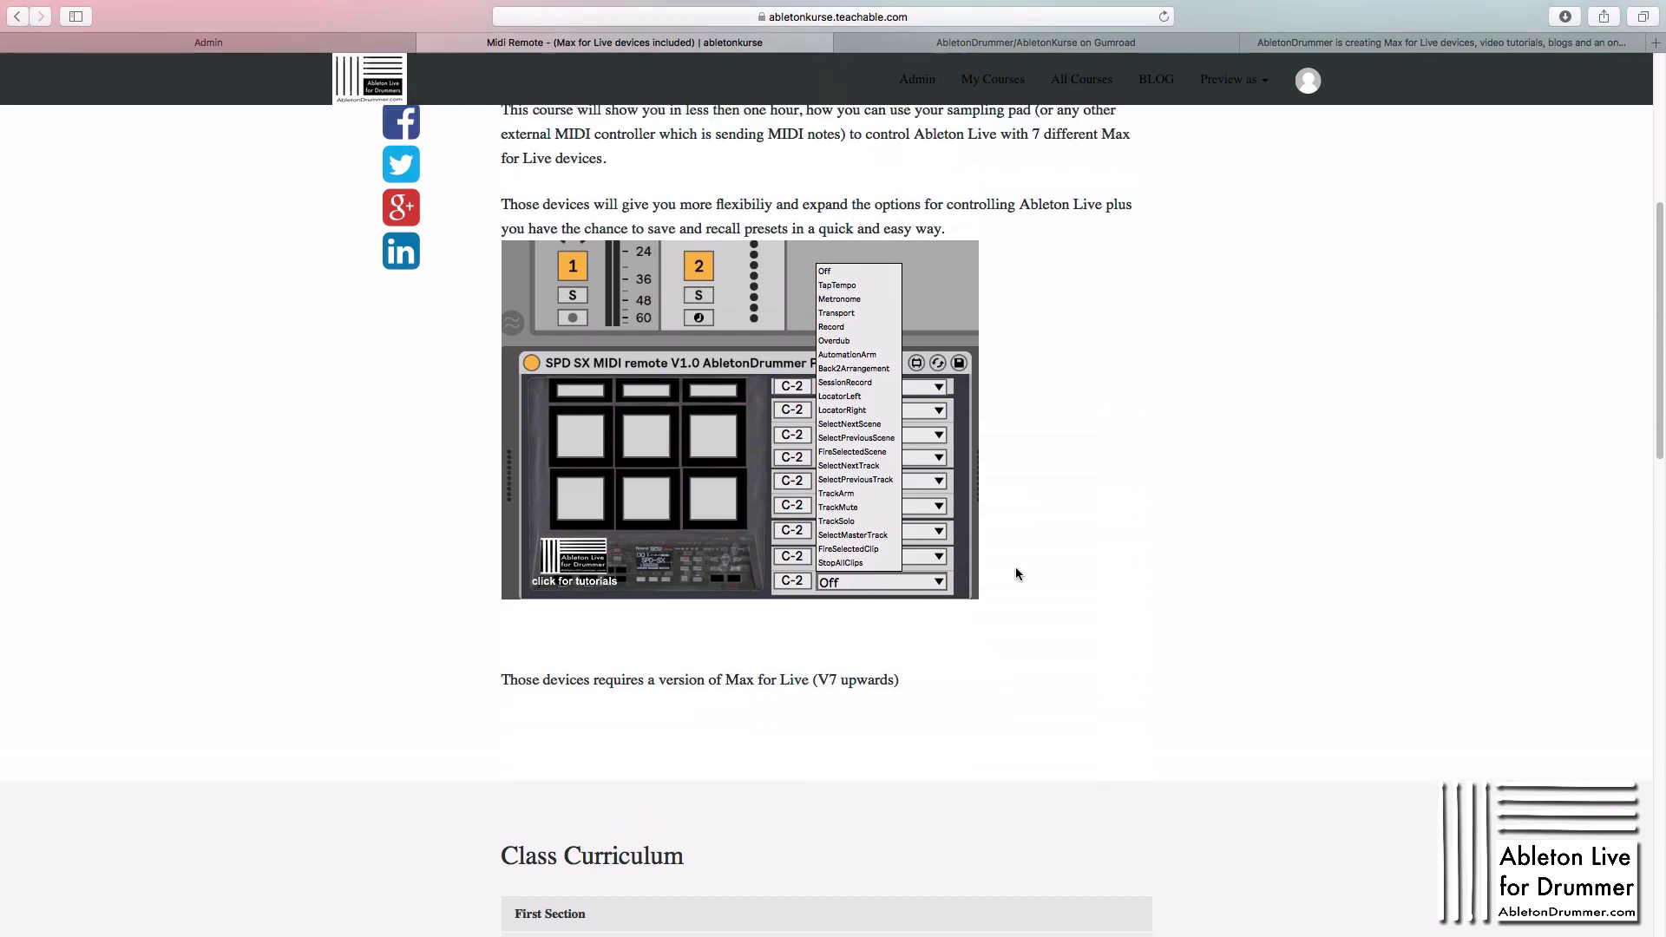
Browse the Gumroad store grid to the €10 Midi Remote Collection tile
left_click(1061, 42)
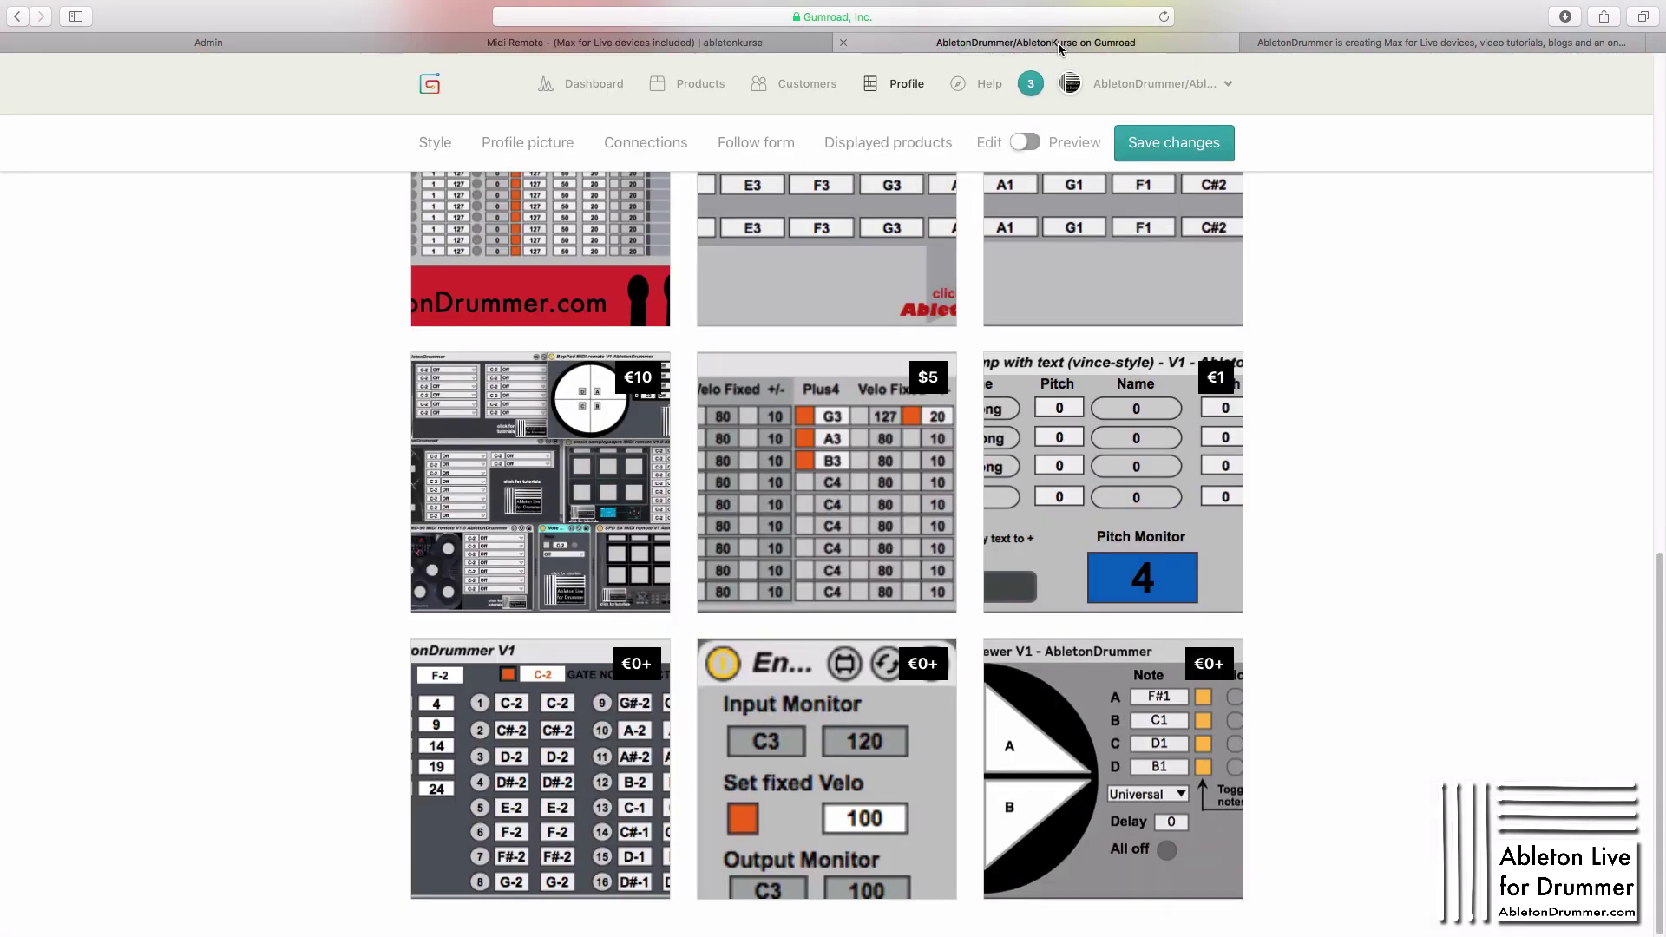
scroll(926, 478, "up", 2)
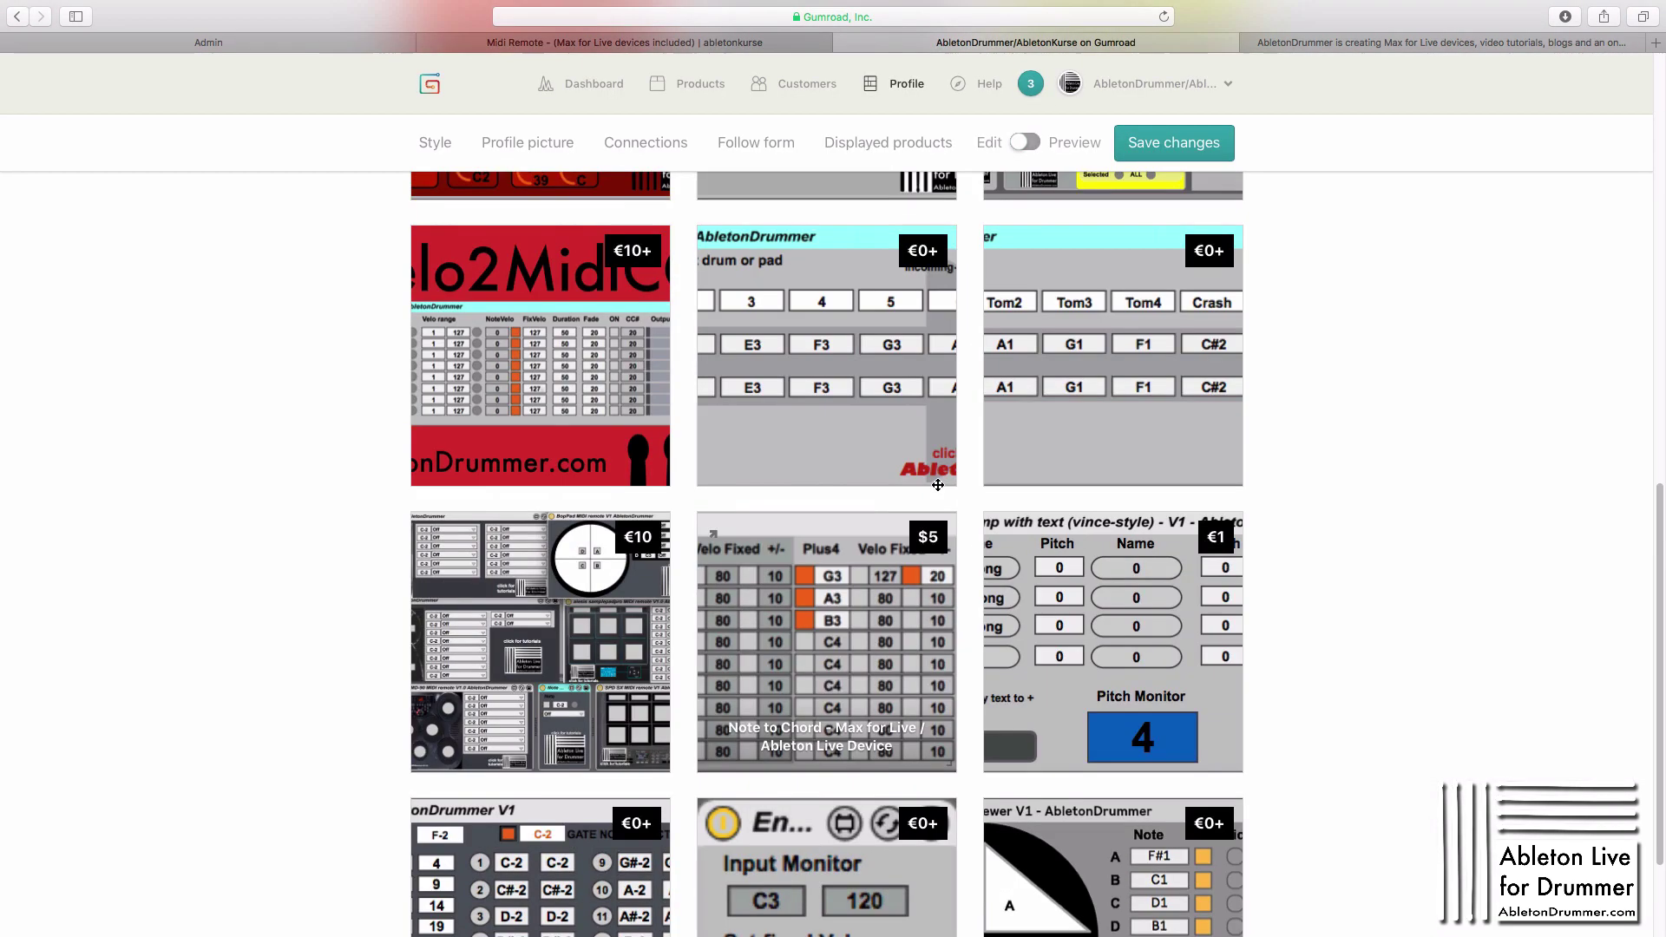
scroll(926, 478, "up", 6)
scroll(939, 486, "up", 1)
scroll(937, 486, "down", 9)
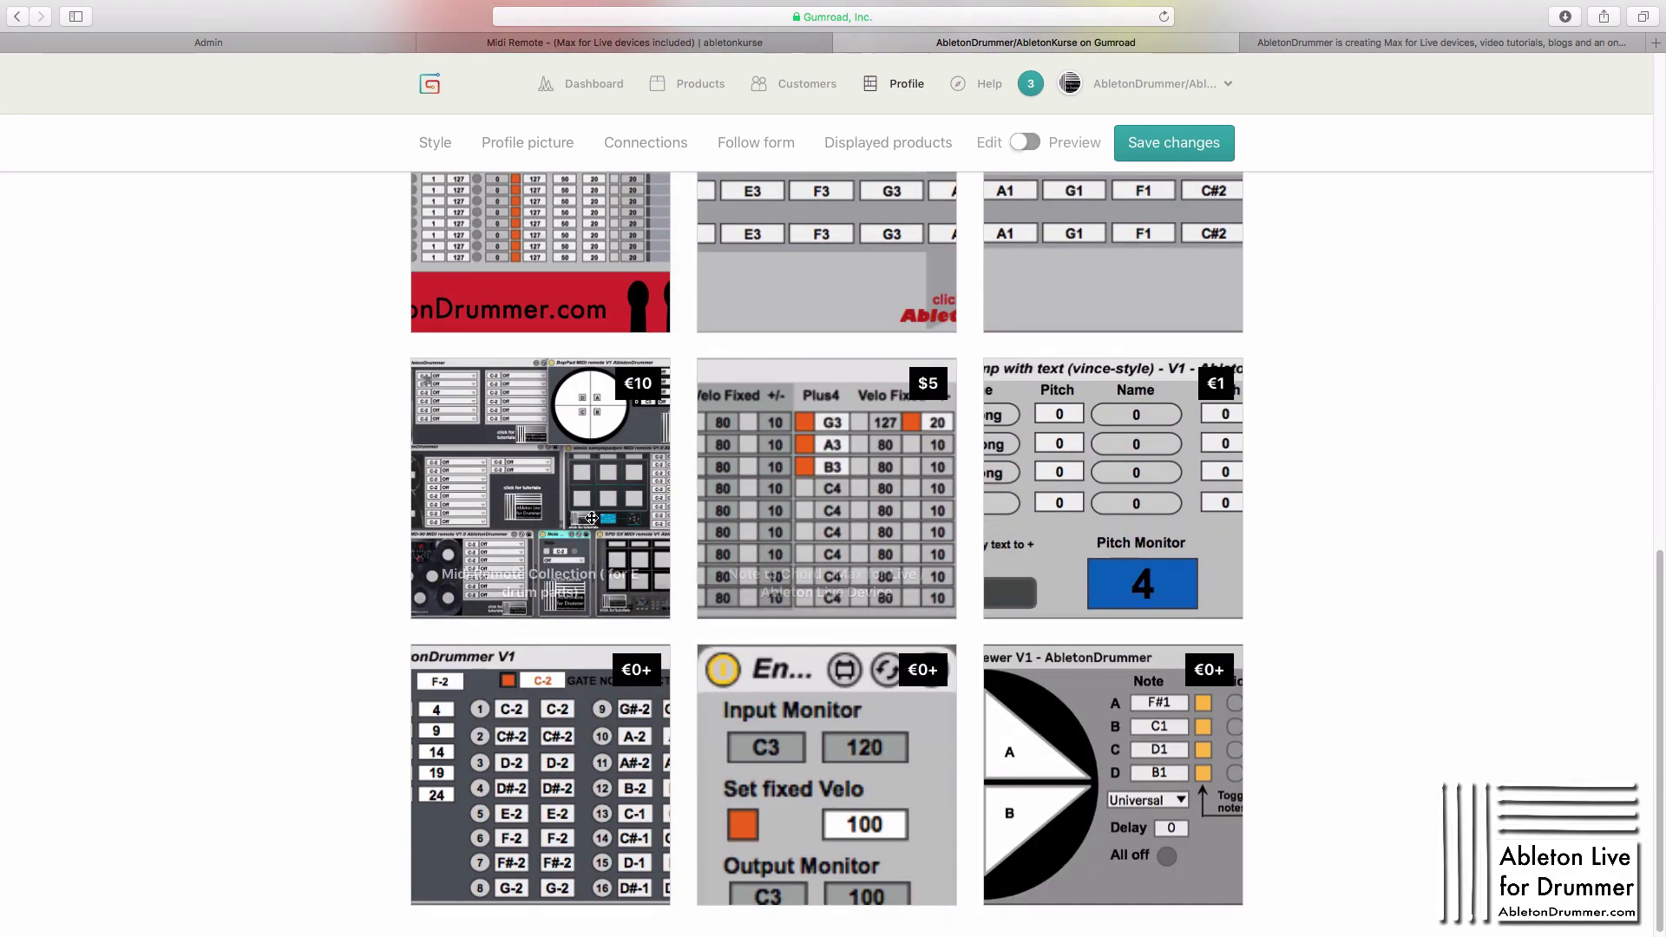
mouse_move(611, 520)
left_mouse_down()
mouse_move(782, 533)
mouse_move(860, 570)
left_mouse_up()
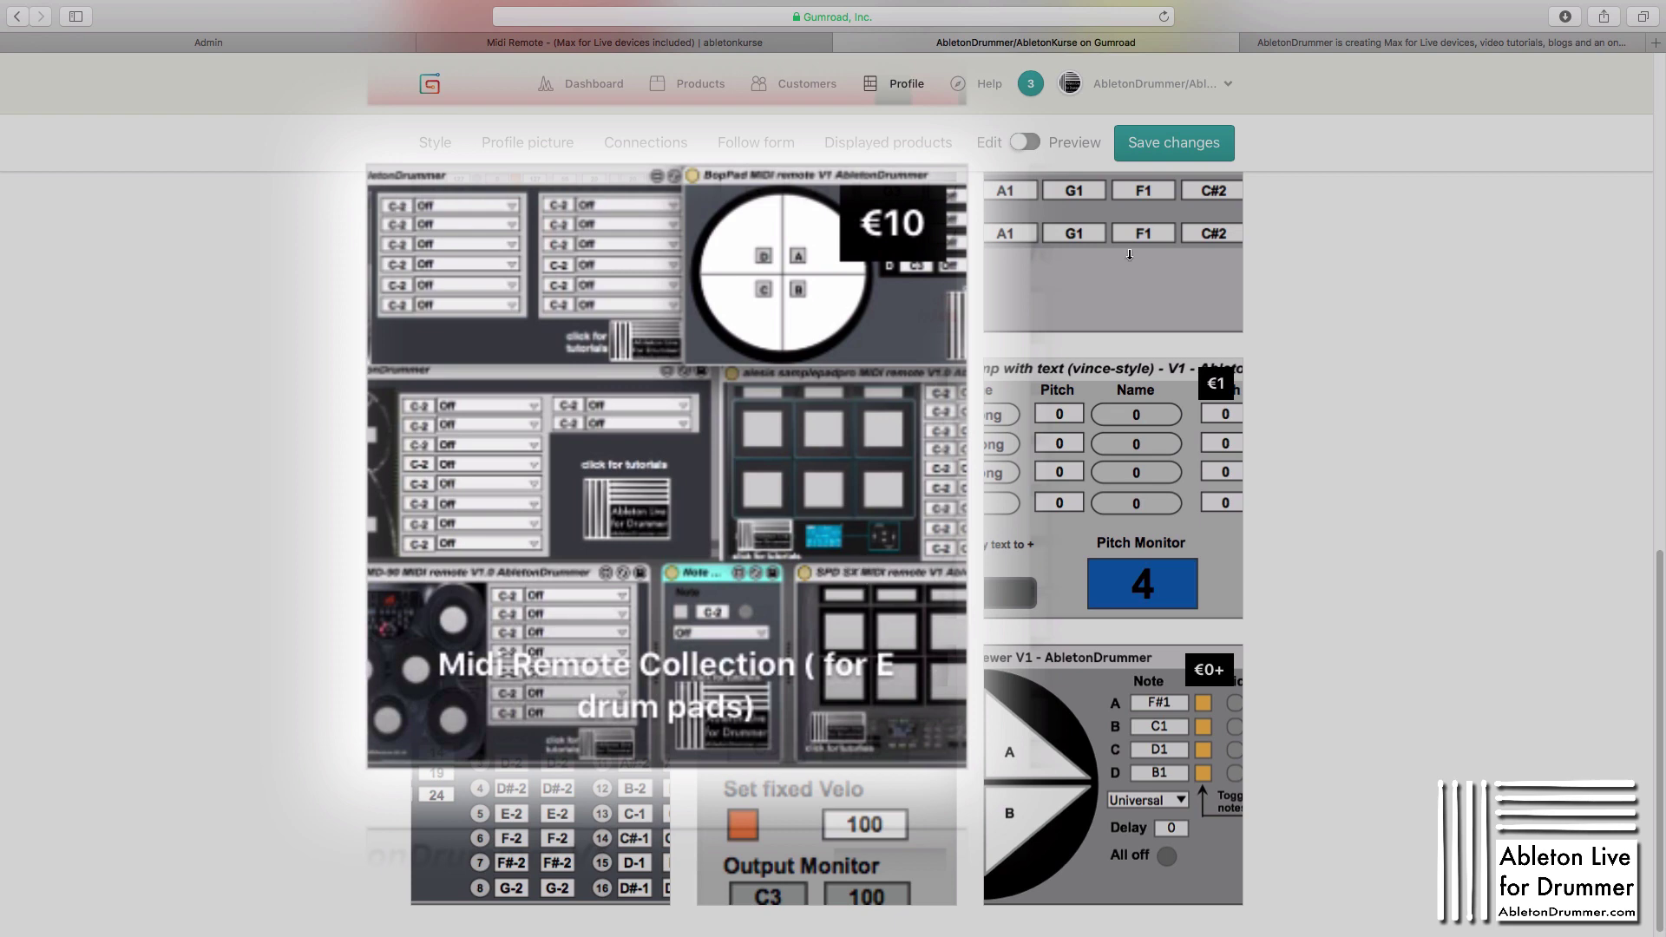
left_click_drag(859, 570, 859, 571)
Switch to the AbletonDrummer Patreon page showing patron-only posts and tiers
left_click(1428, 62)
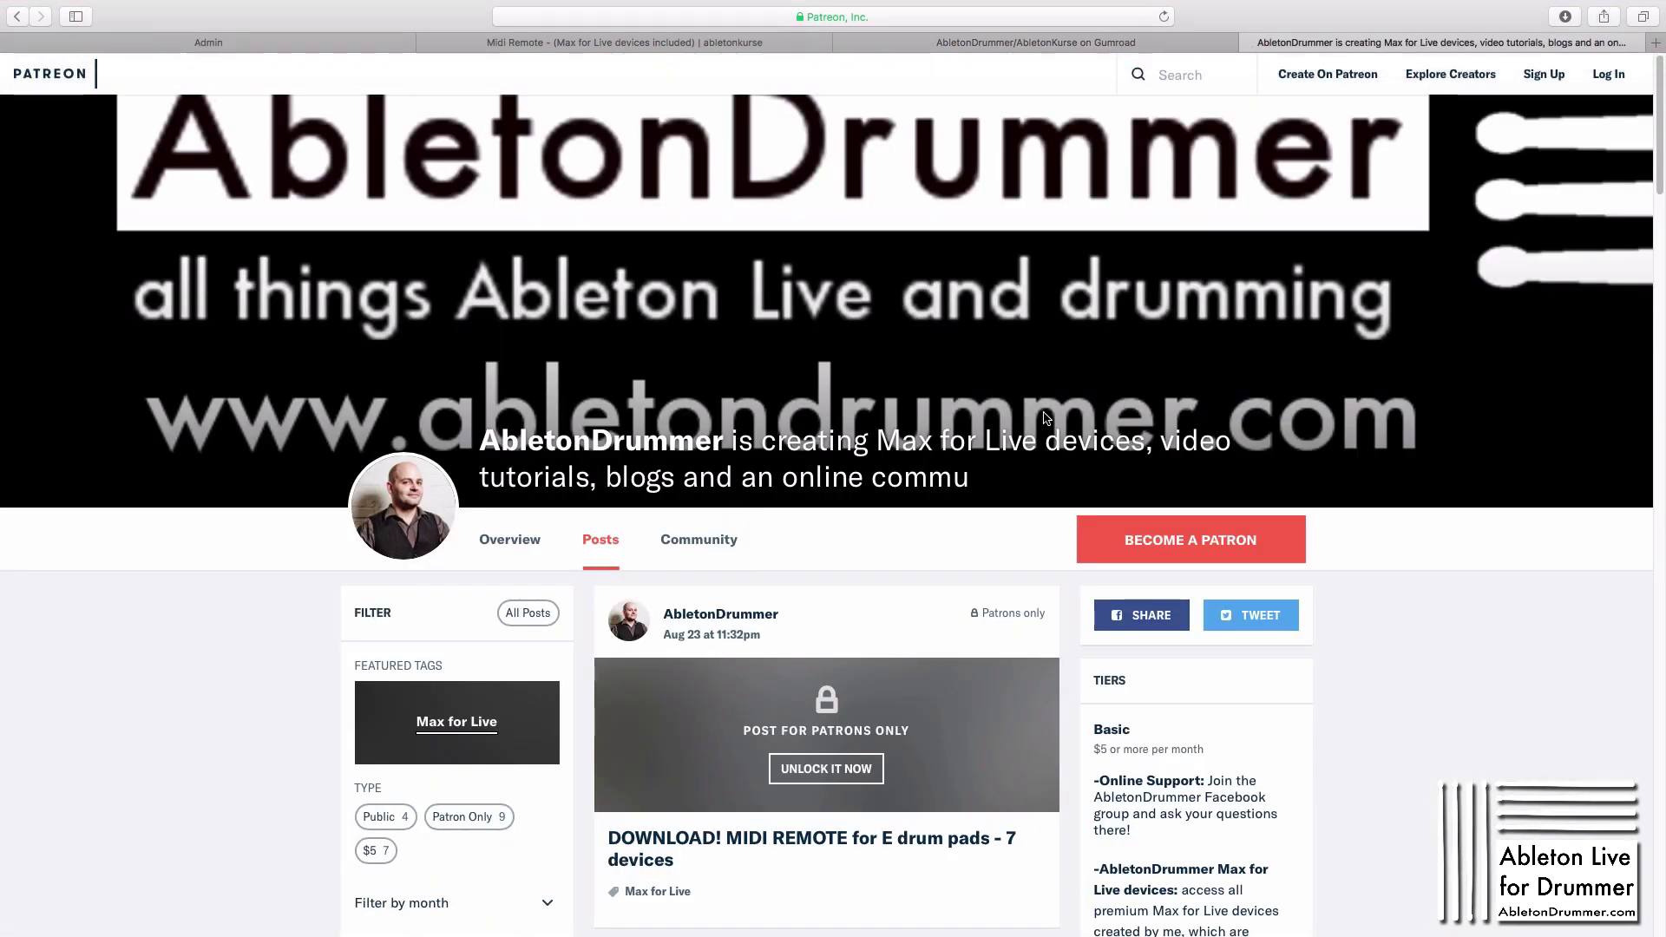
scroll(1042, 417, "down", 3)
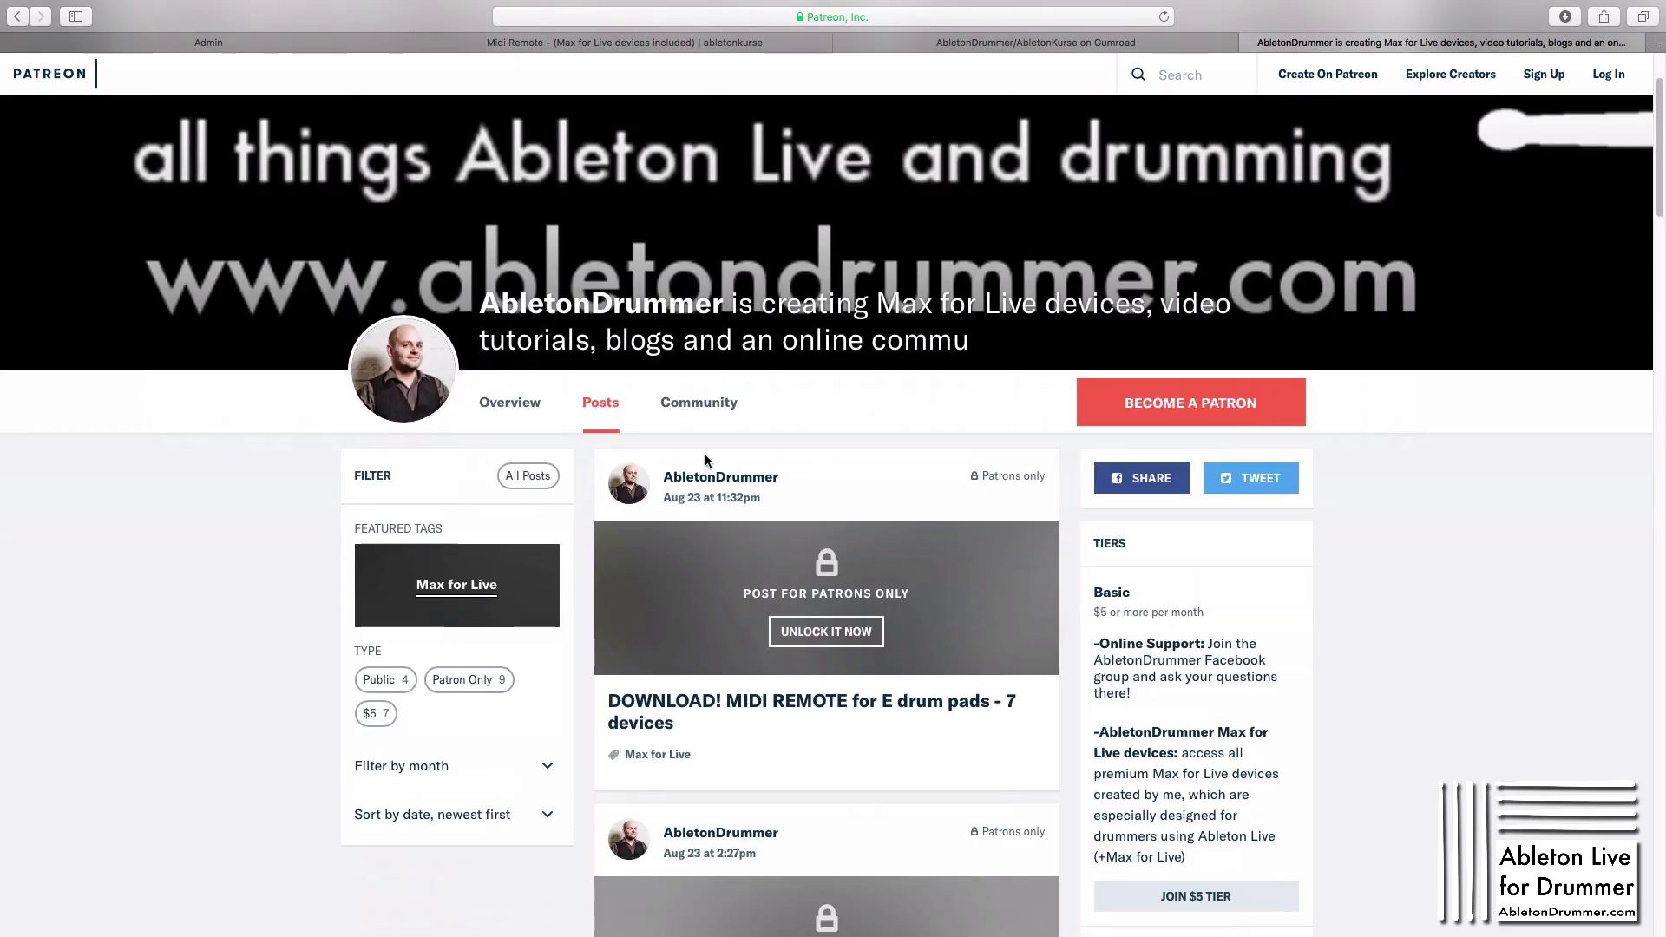
scroll(902, 458, "down", 3)
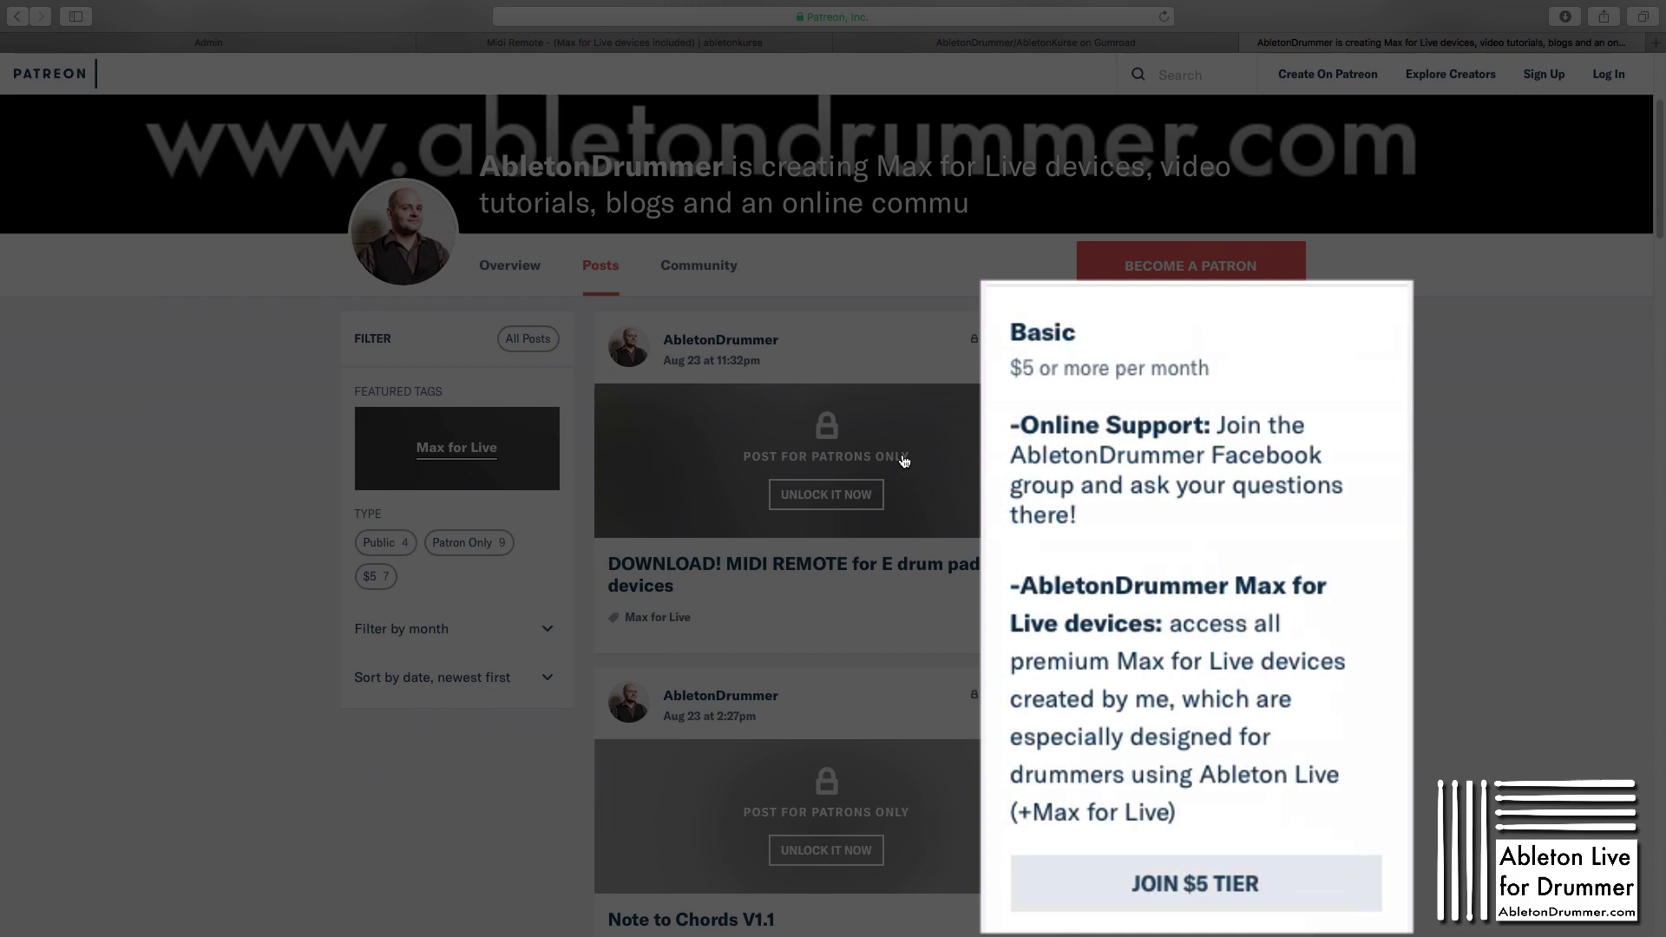
scroll(902, 458, "down", 5)
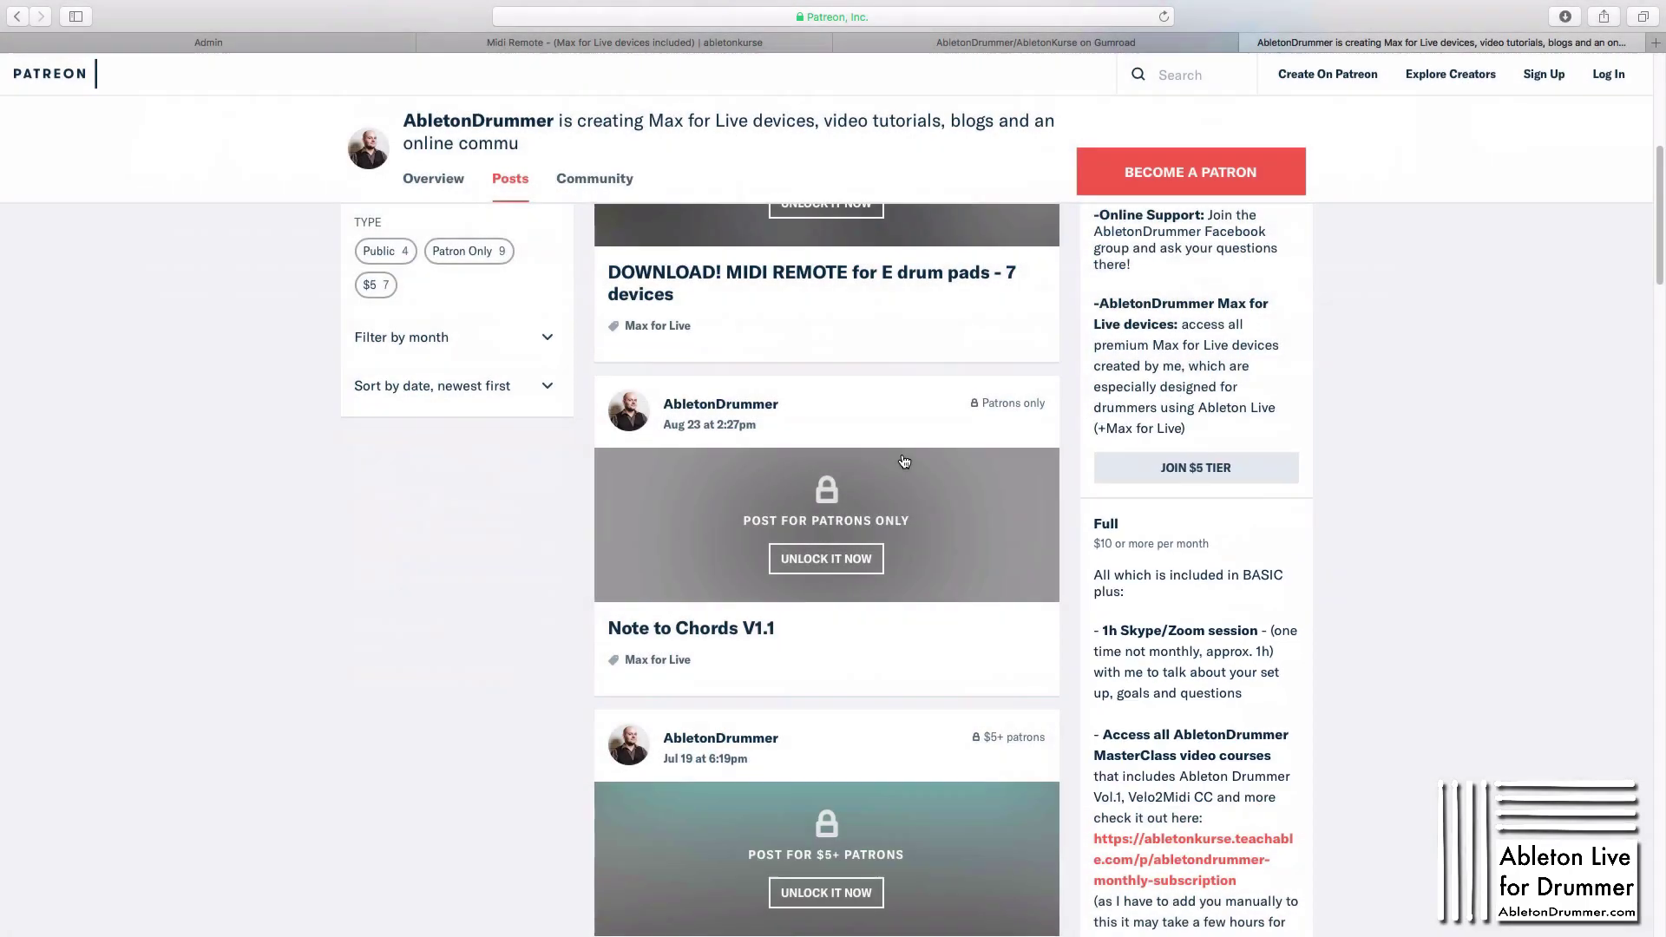